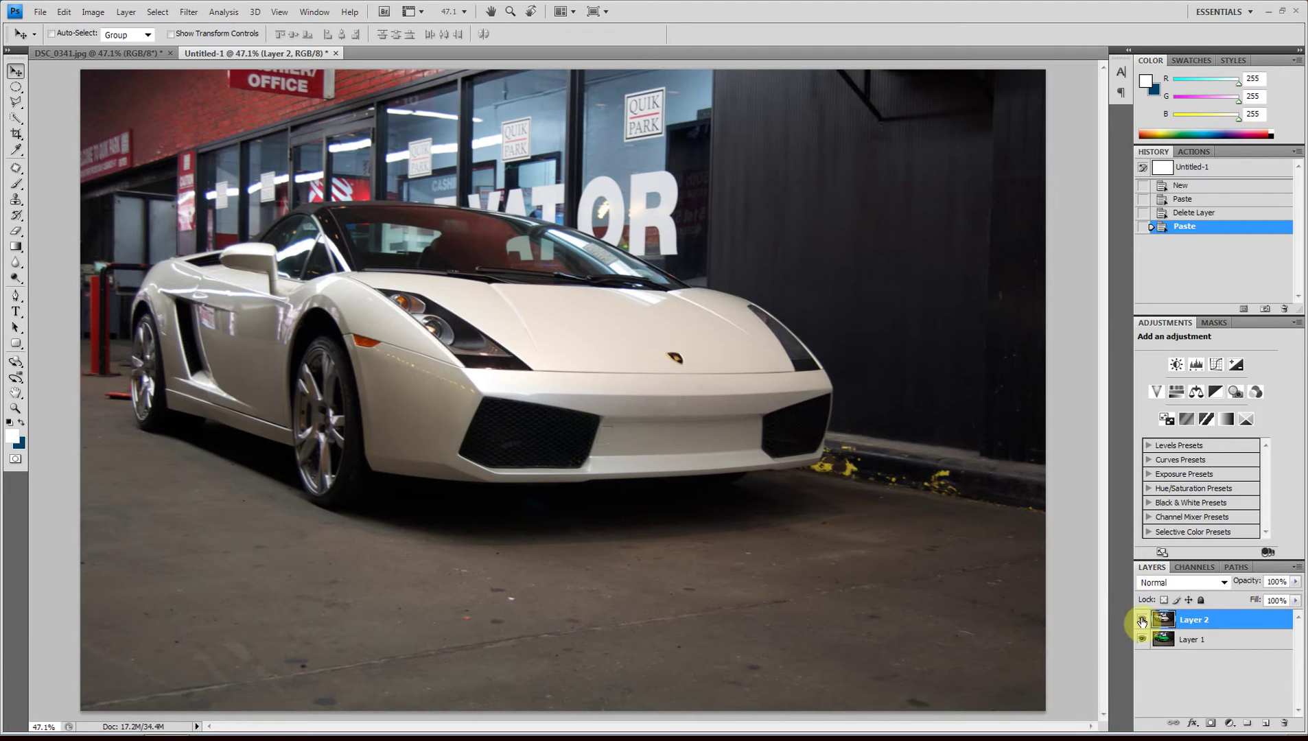
# Step: Toggle Layer 2 off, on and off again, leaving the green car on Layer 1 visible
pyautogui.click(1141, 621)
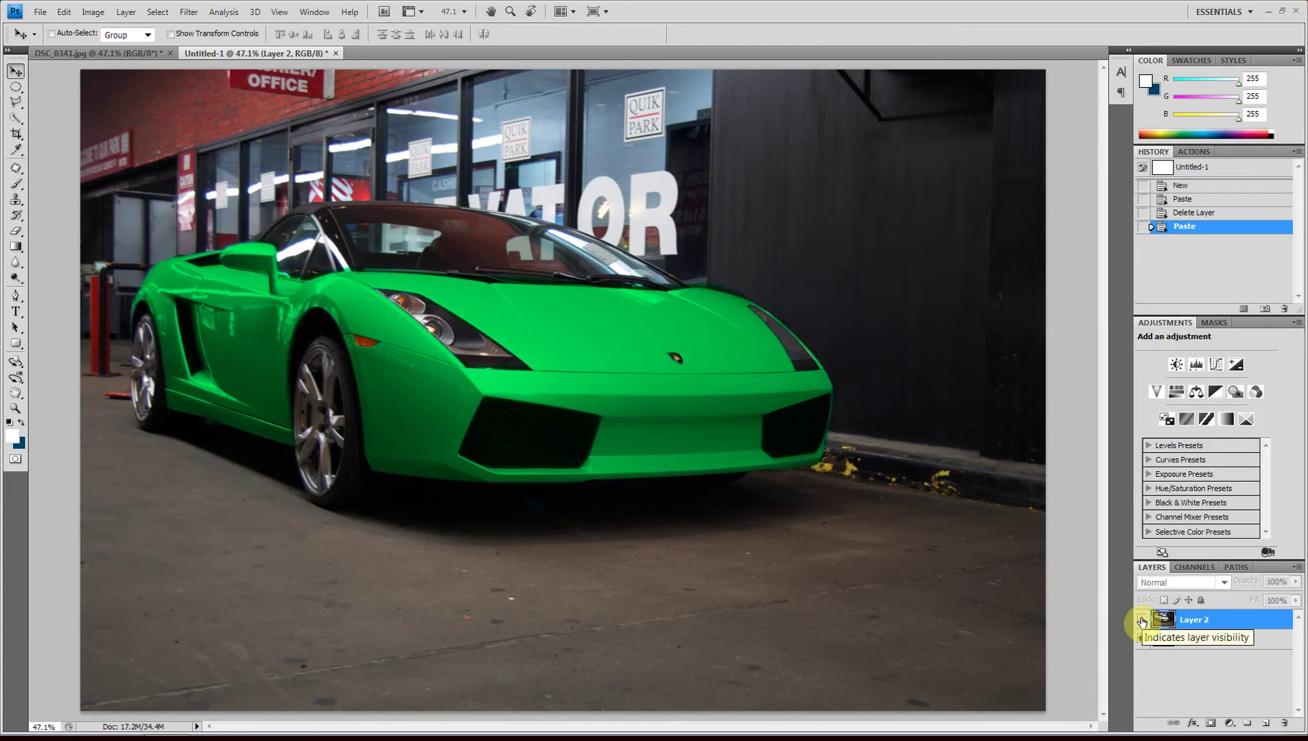
pyautogui.click(1141, 621)
pyautogui.click(1142, 621)
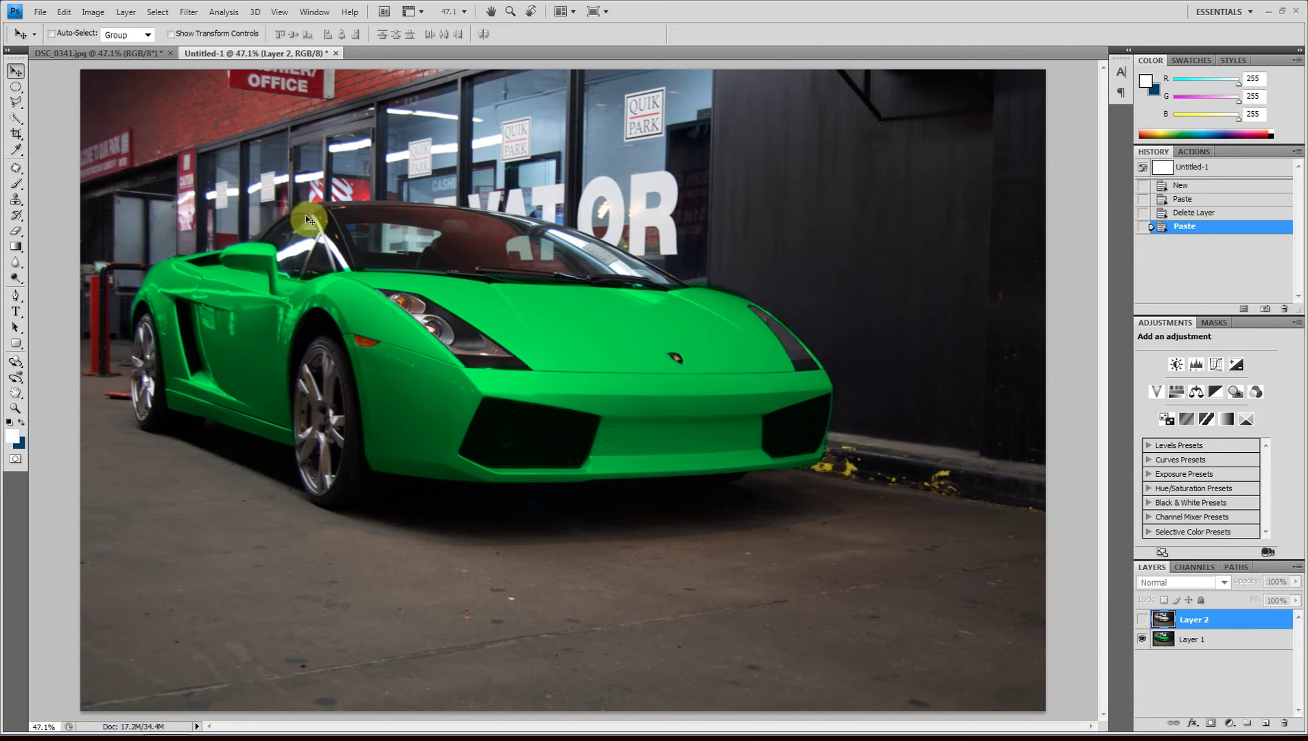
# Step: In DSC_0341.jpg, duplicate the Background into a new Layer 1 with Ctrl+J
pyautogui.click(118, 53)
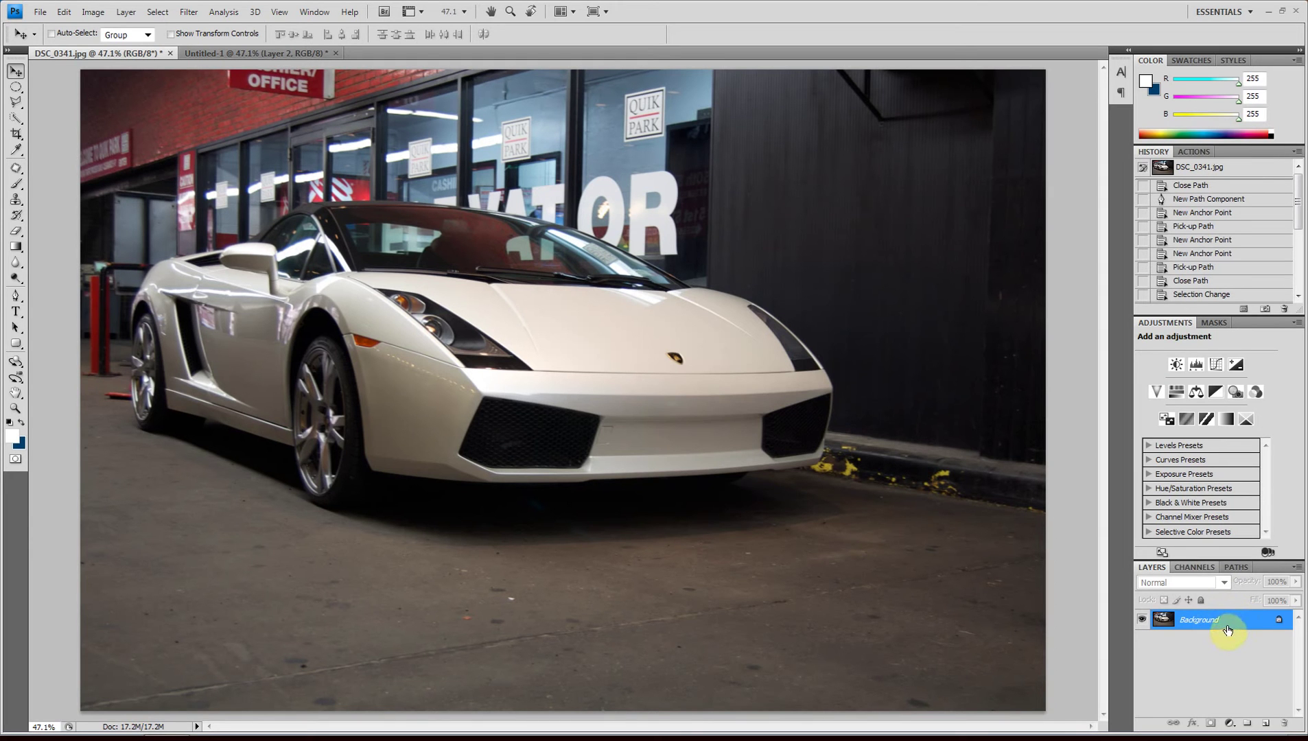
pyautogui.moveTo(1228, 630); pyautogui.dragTo(1229, 625)
pyautogui.moveTo(1228, 625); pyautogui.dragTo(1226, 616)
pyautogui.hotkey('ctrl', 'j')
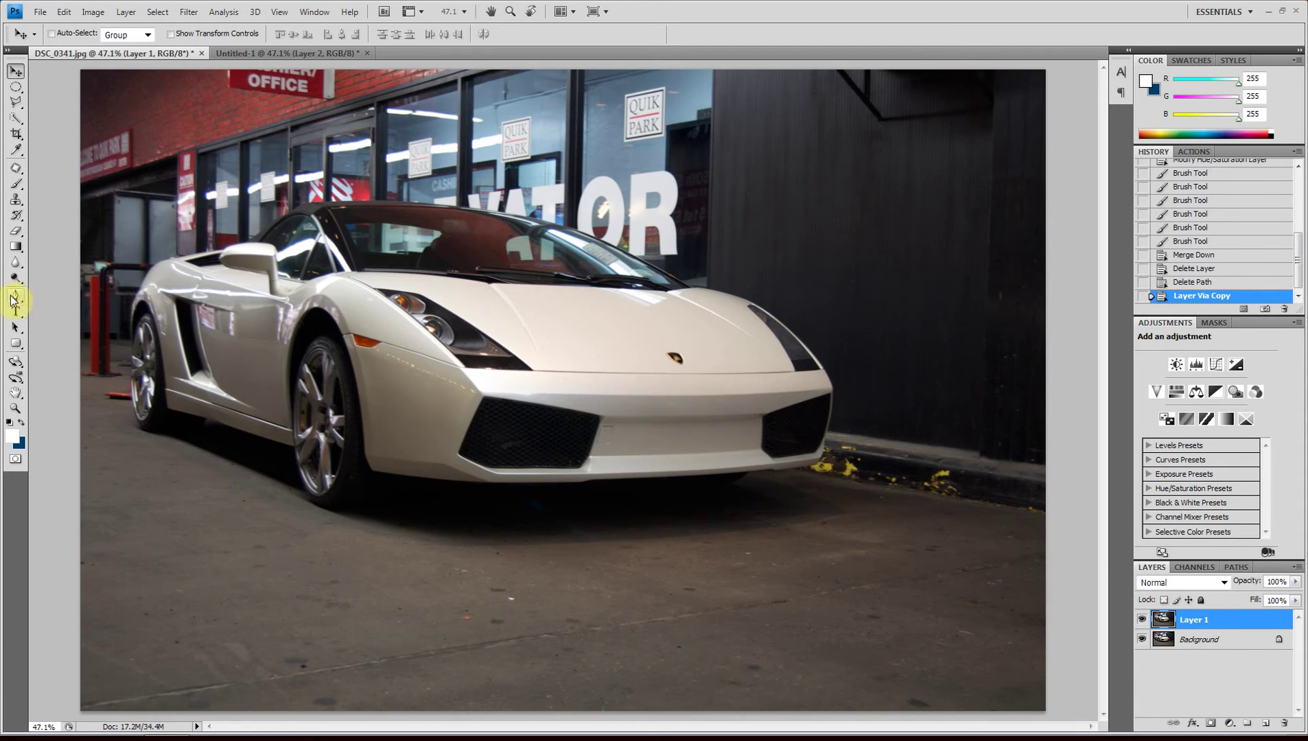
# Step: With the Pen tool, trace the front bumper, its right corner and the hood's upper edge
pyautogui.click(15, 295)
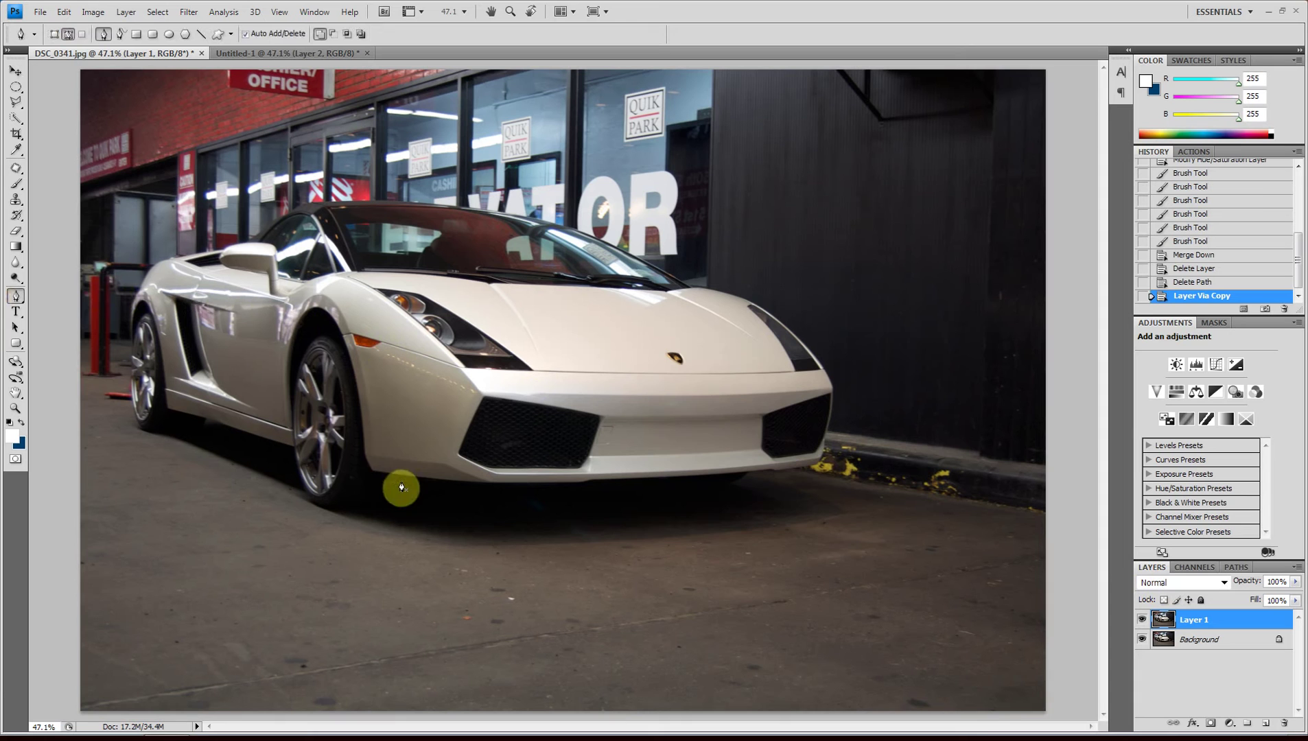
pyautogui.click(369, 473)
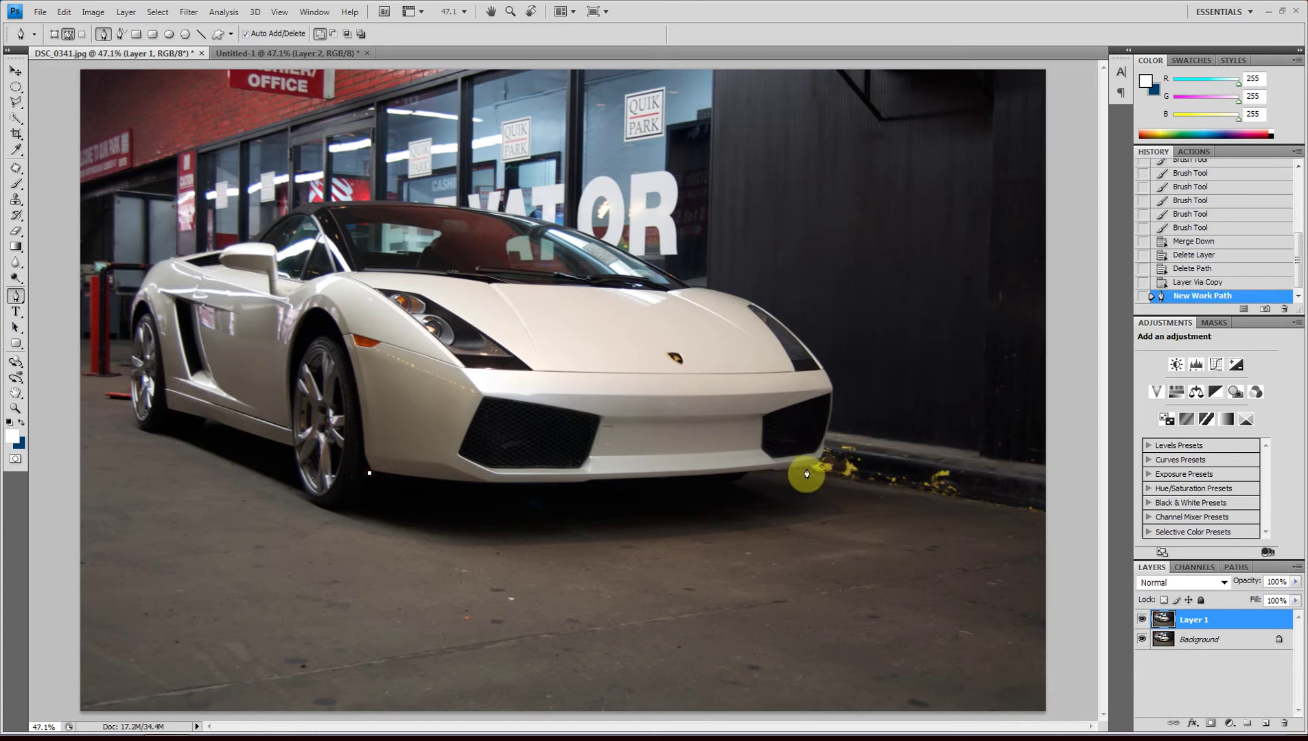
pyautogui.moveTo(821, 466); pyautogui.dragTo(1057, 424)
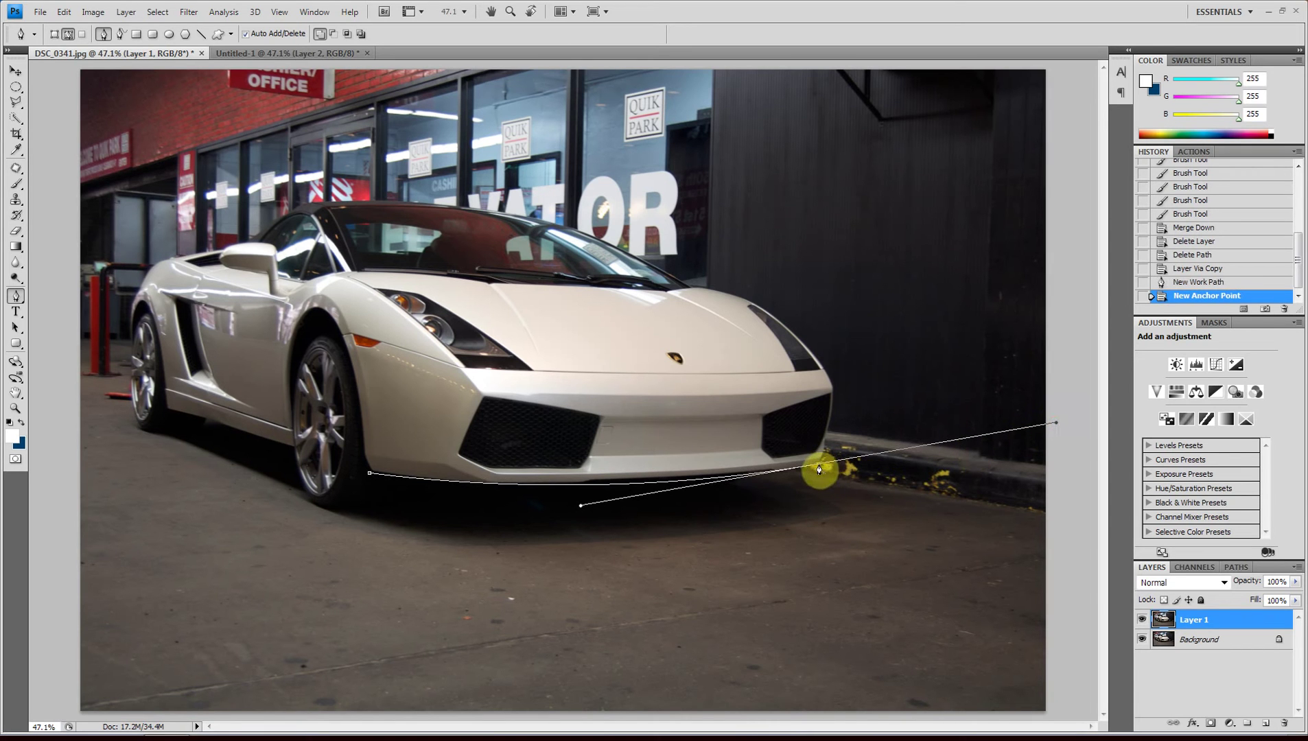
pyautogui.keyDown('alt'); pyautogui.click(824, 467); pyautogui.keyUp('alt')
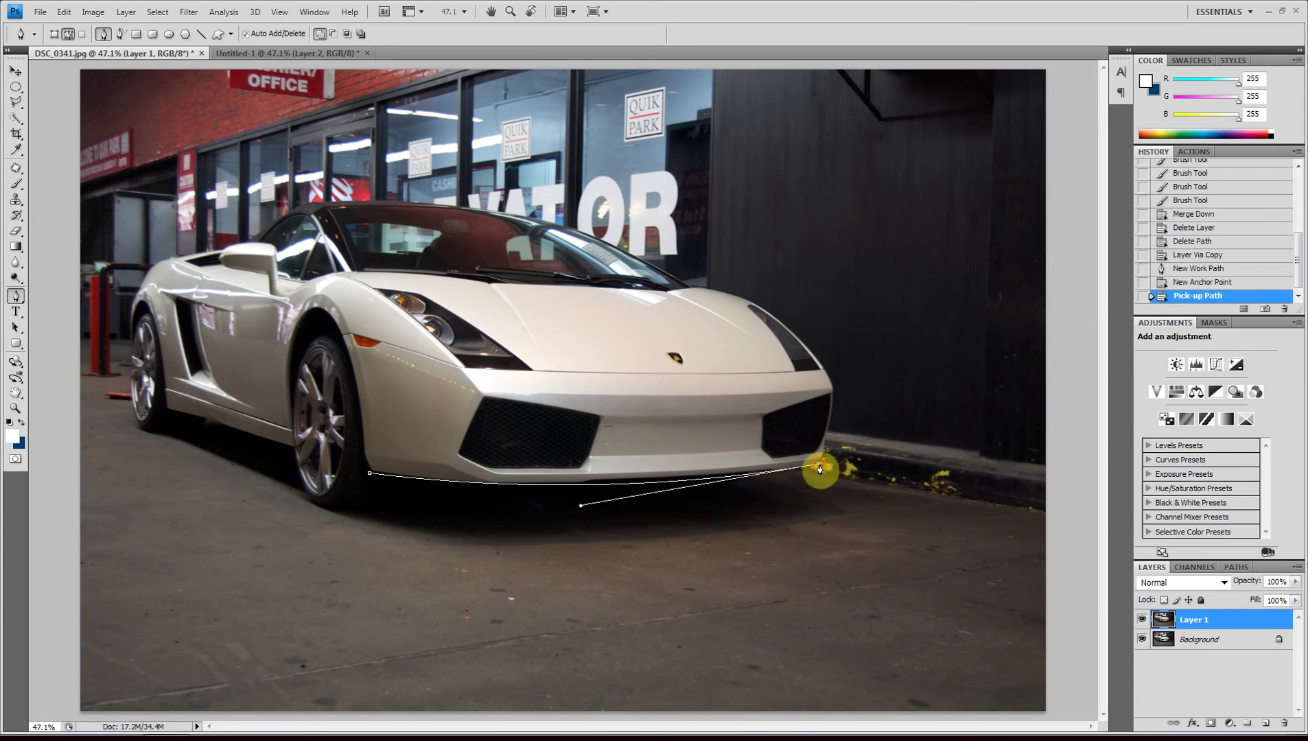
pyautogui.click(835, 388)
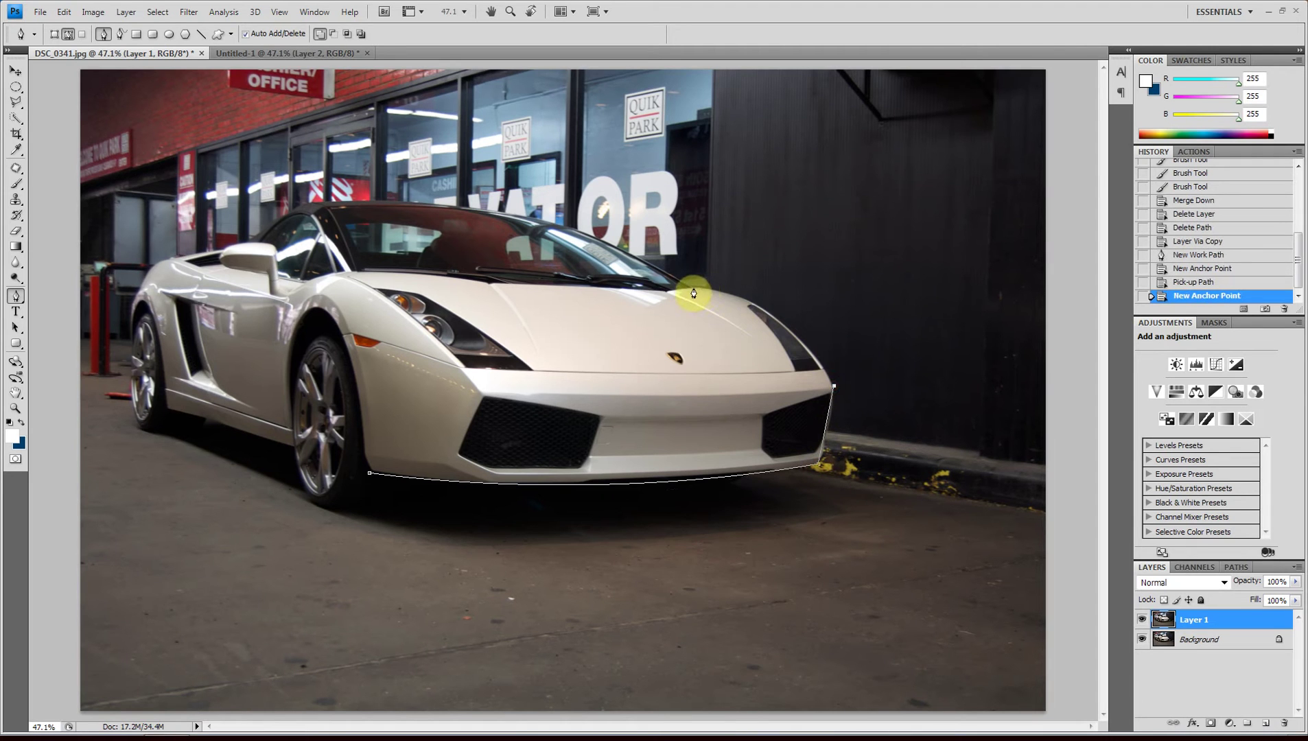
pyautogui.moveTo(695, 289); pyautogui.dragTo(600, 284)
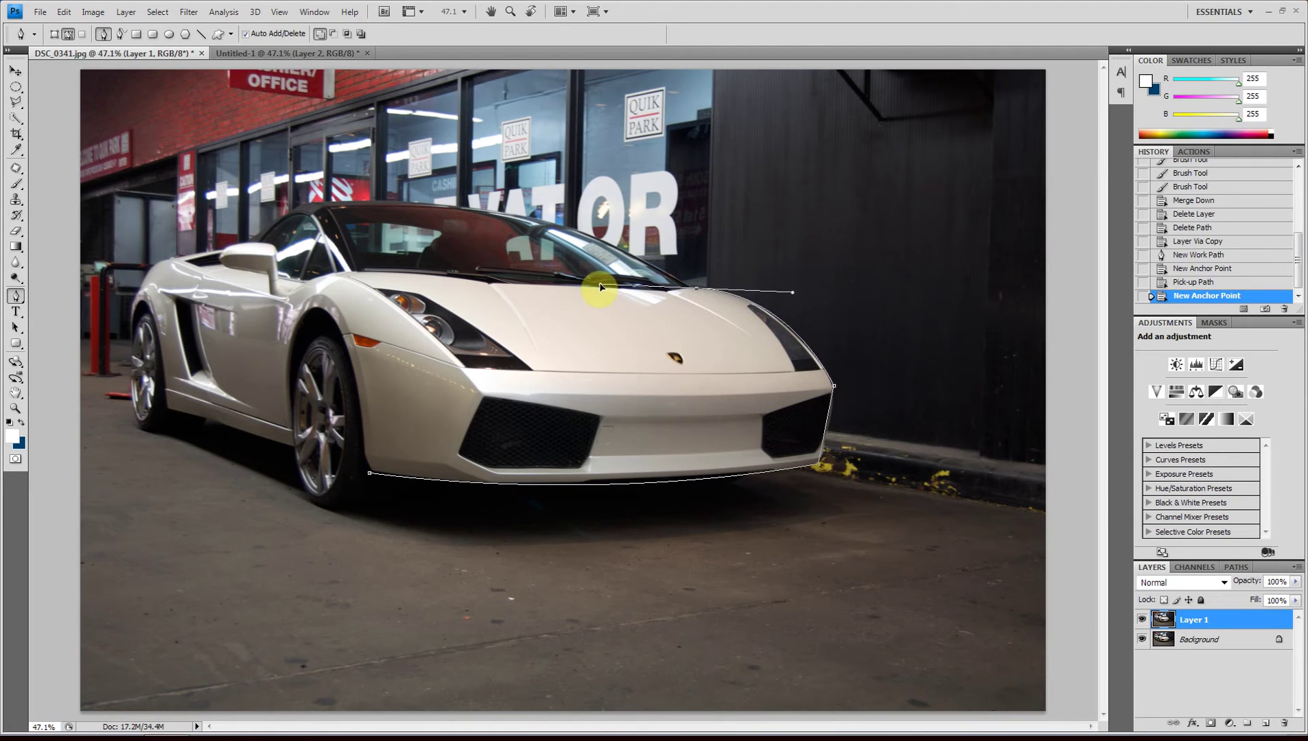
pyautogui.click(696, 291)
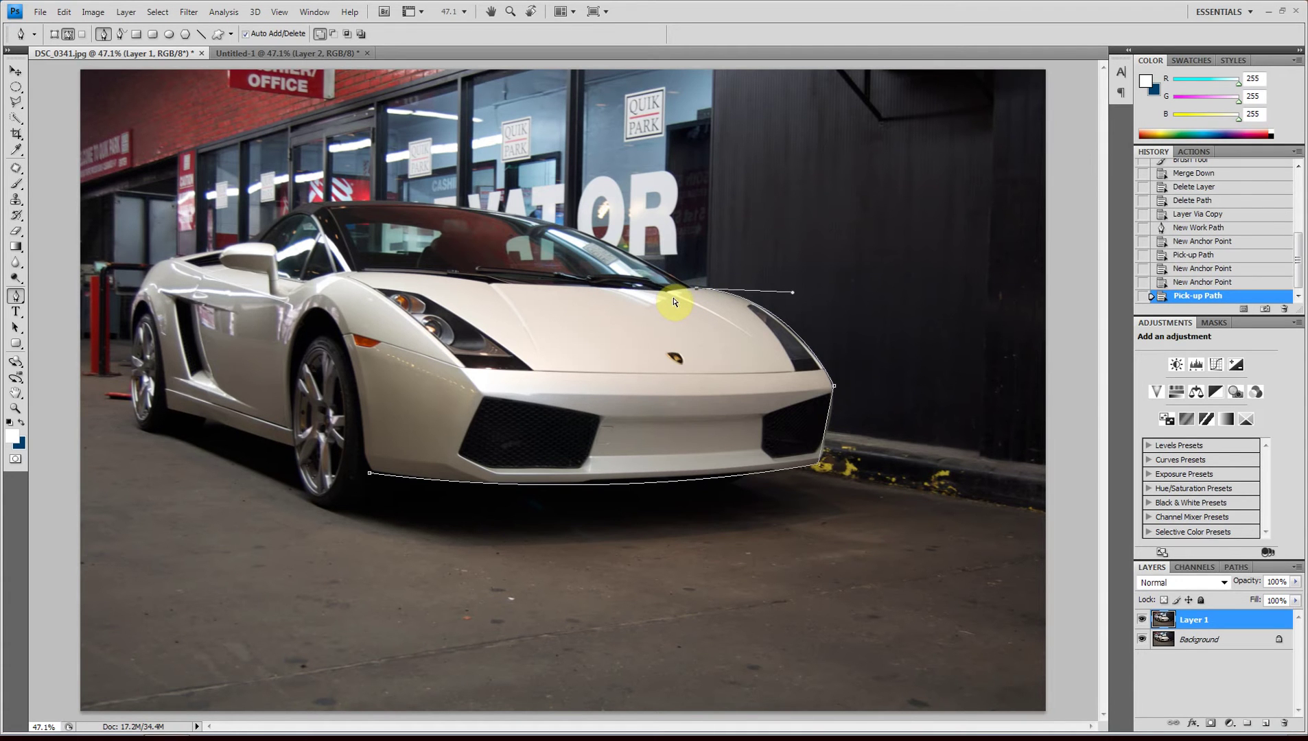
pyautogui.hotkey('ctrl', '+')
pyautogui.hotkey('ctrl', '+')
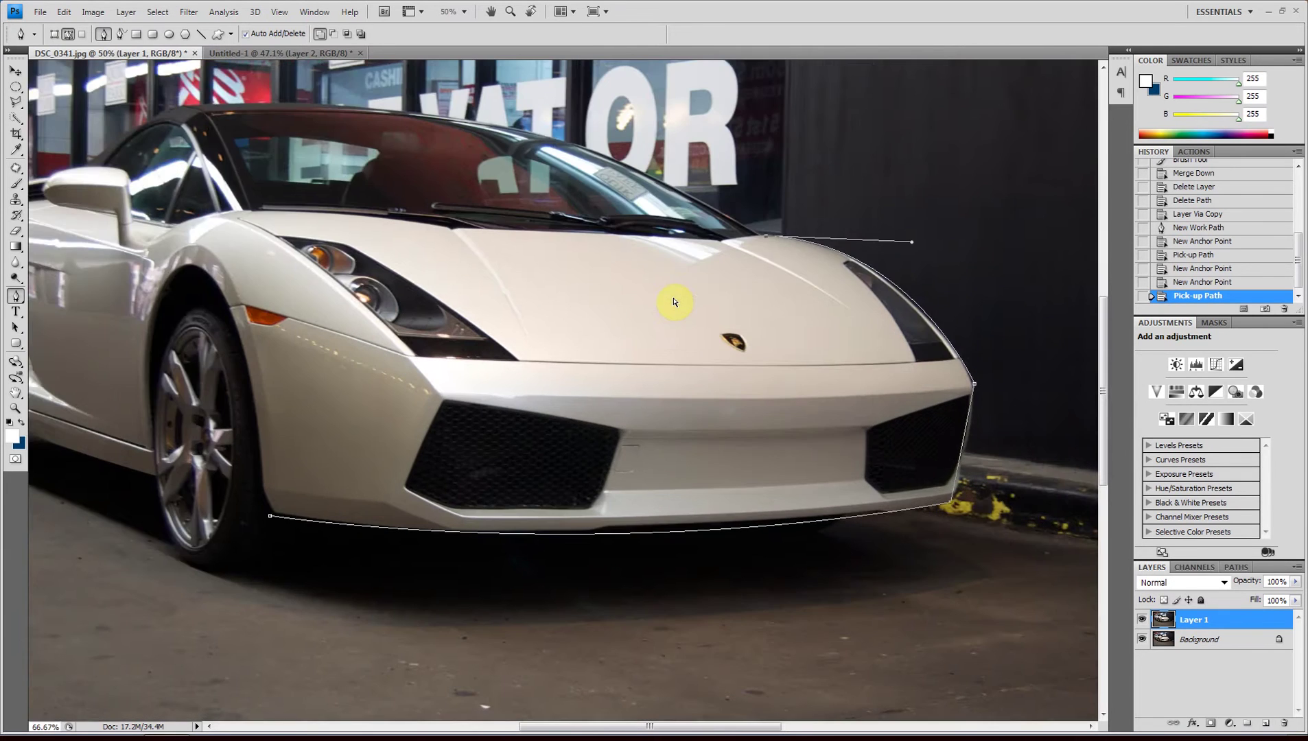
# Step: Zoom to 200% and add anchors along the hood's rear edge toward the windshield base
pyautogui.hotkey('ctrl', '+')
pyautogui.hotkey('ctrl', '+')
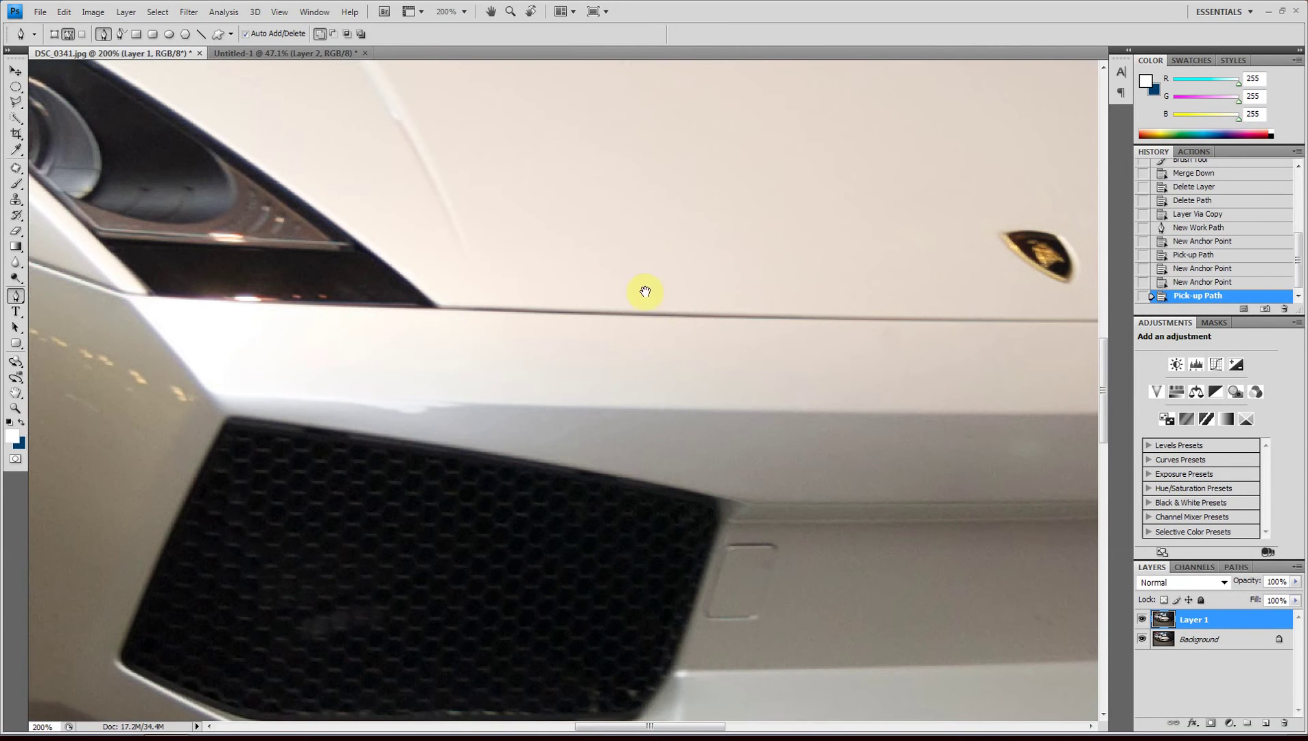
pyautogui.moveTo(645, 292); pyautogui.dragTo(489, 588)
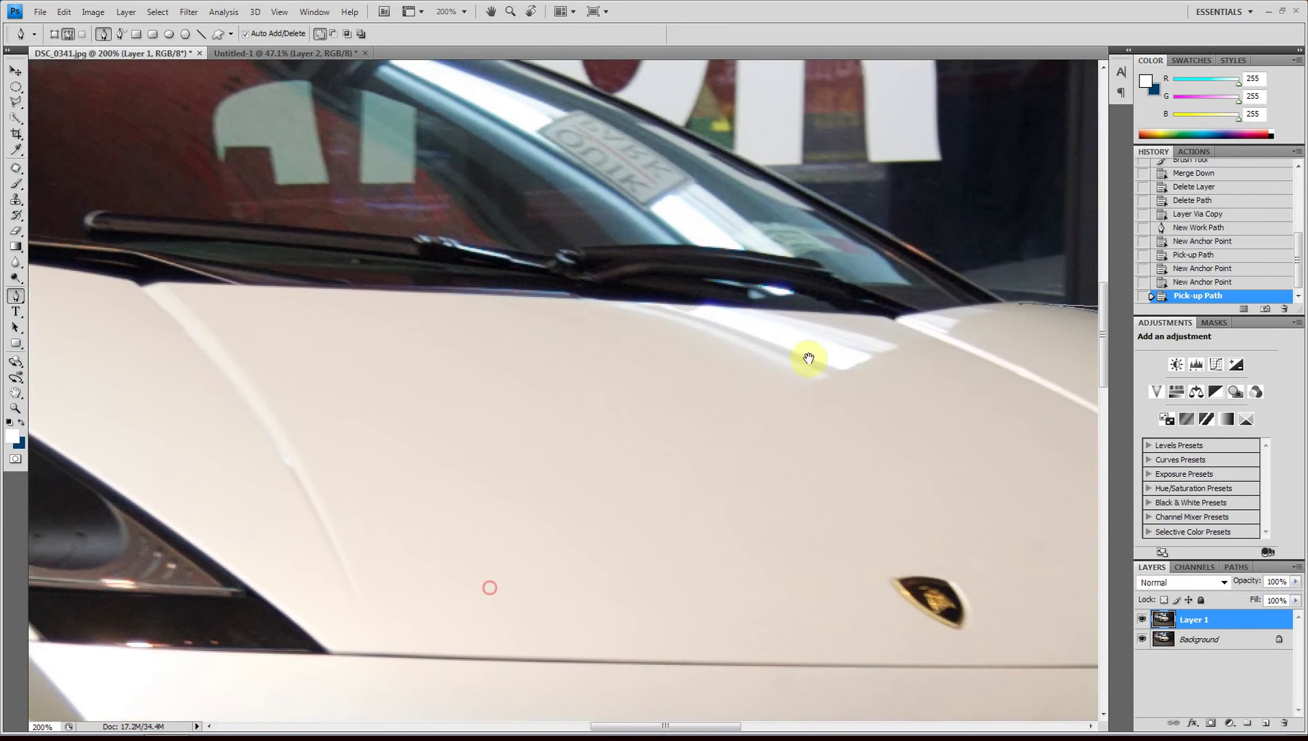
pyautogui.moveTo(809, 359); pyautogui.dragTo(504, 434)
pyautogui.moveTo(668, 430); pyautogui.dragTo(718, 415)
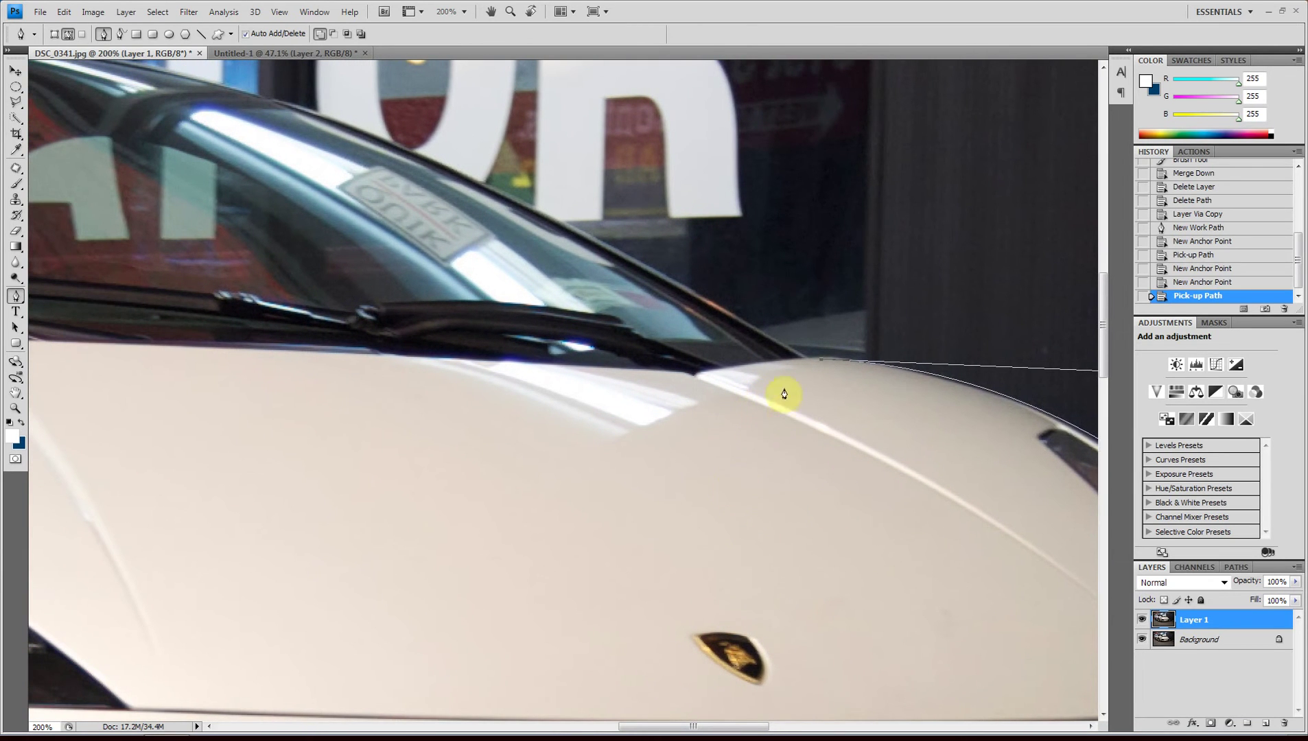
pyautogui.click(695, 378)
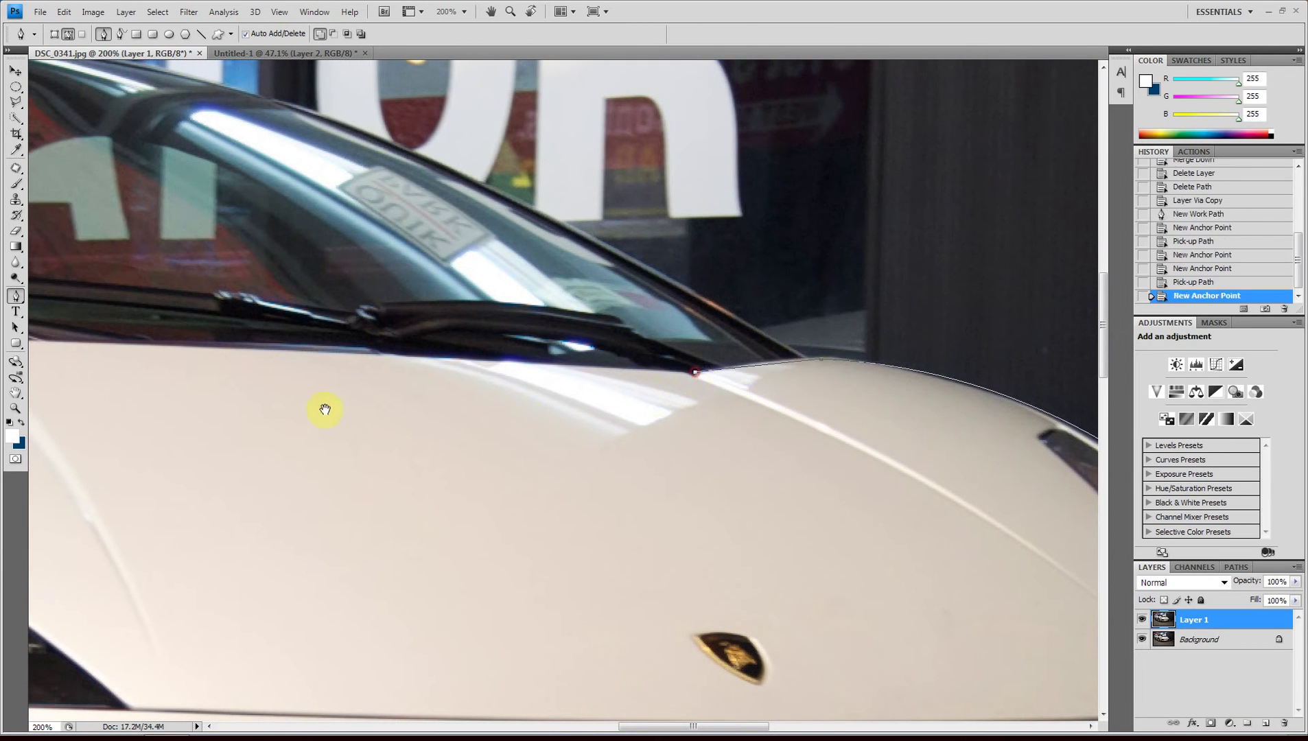
pyautogui.moveTo(321, 409); pyautogui.dragTo(817, 423)
pyautogui.moveTo(680, 384); pyautogui.dragTo(744, 399)
pyautogui.moveTo(495, 375); pyautogui.dragTo(483, 372)
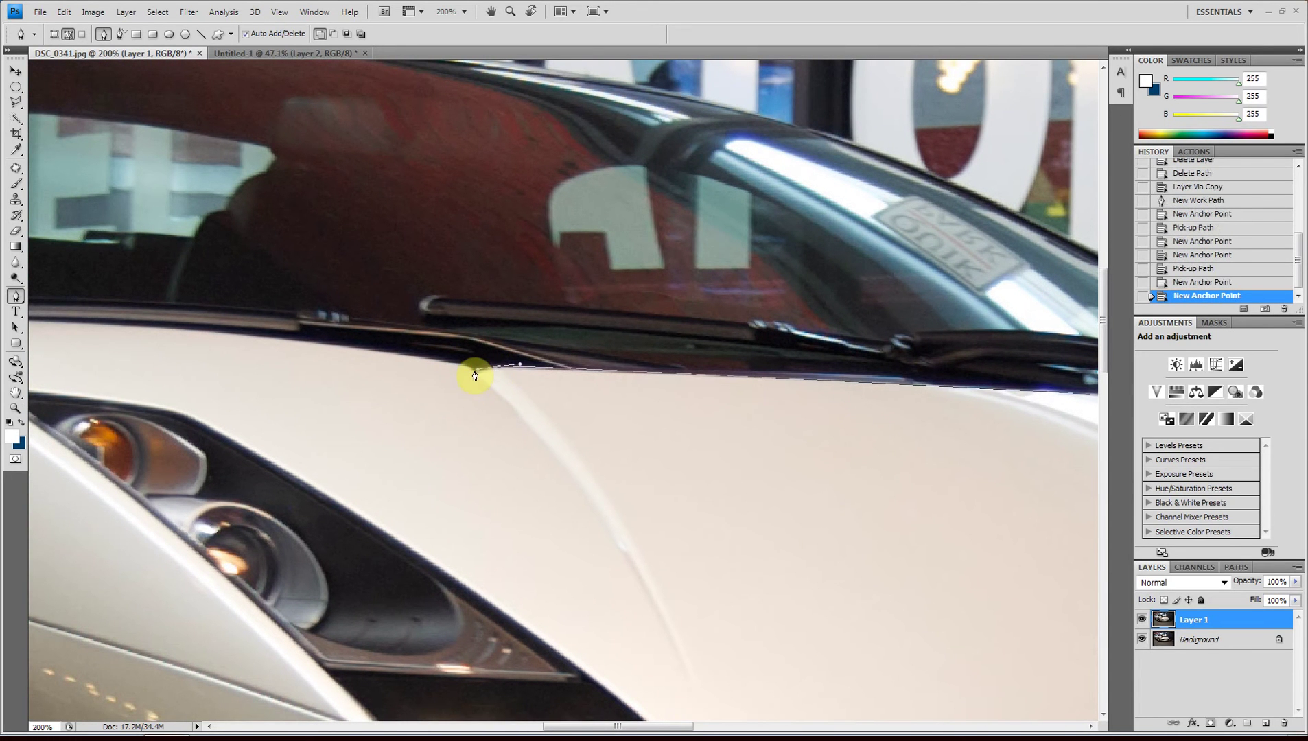
pyautogui.click(471, 370)
pyautogui.click(463, 363)
pyautogui.moveTo(387, 367); pyautogui.dragTo(826, 383)
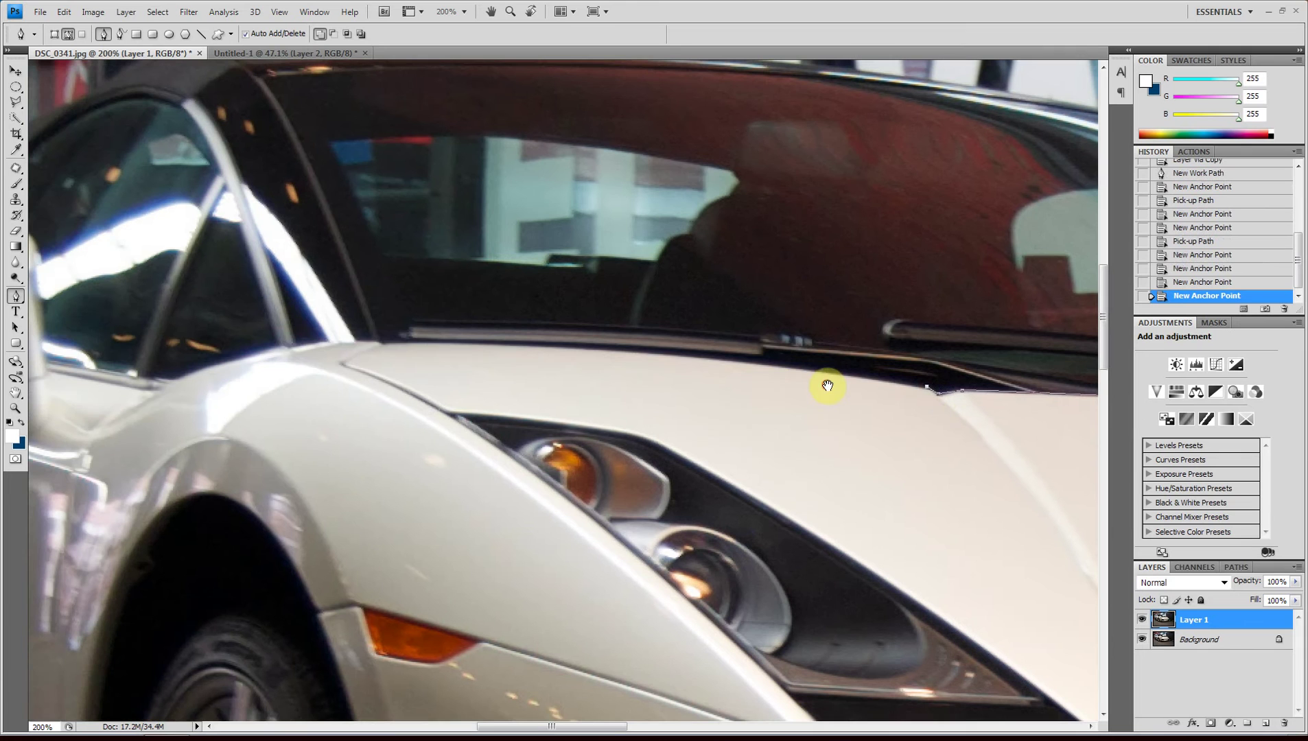
# Step: Continue the path around the pillar base, over the side mirror to the rear body line
pyautogui.moveTo(385, 341); pyautogui.dragTo(254, 358)
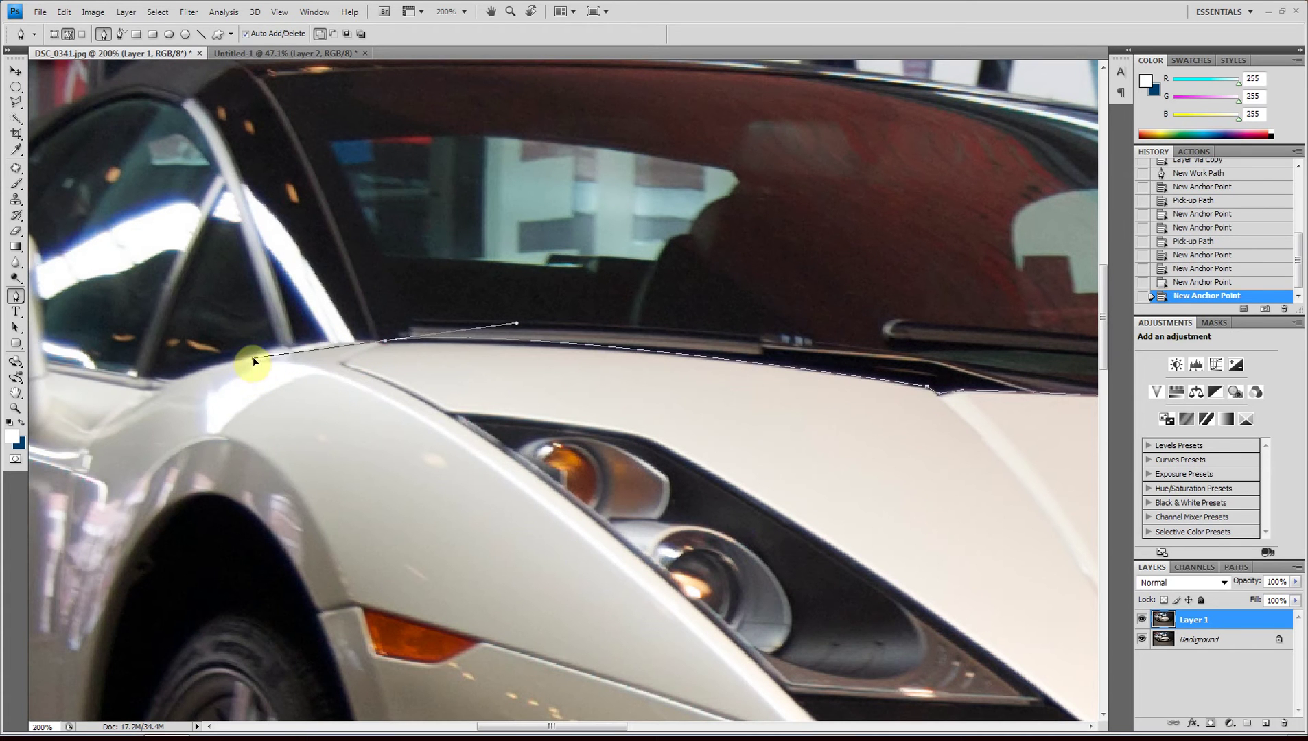
pyautogui.click(385, 341)
pyautogui.moveTo(173, 380); pyautogui.dragTo(657, 398)
pyautogui.click(174, 382)
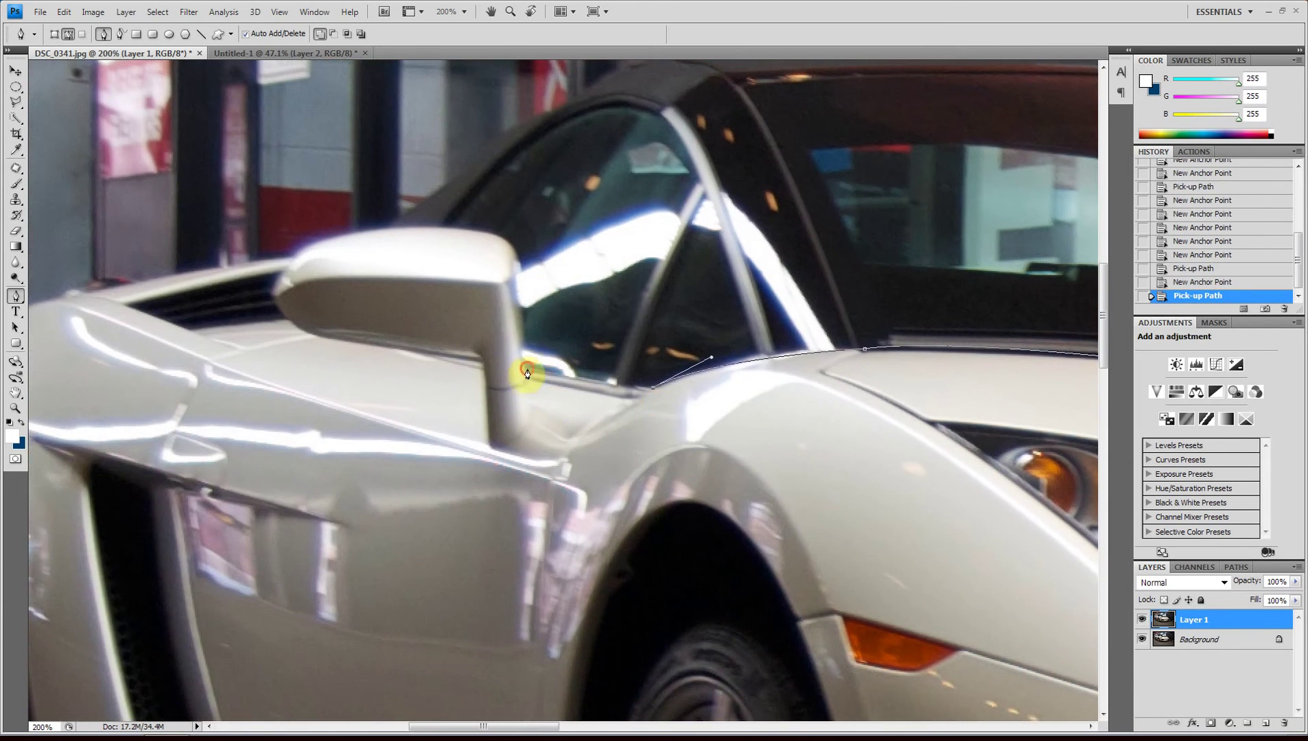
pyautogui.click(526, 371)
pyautogui.click(515, 241)
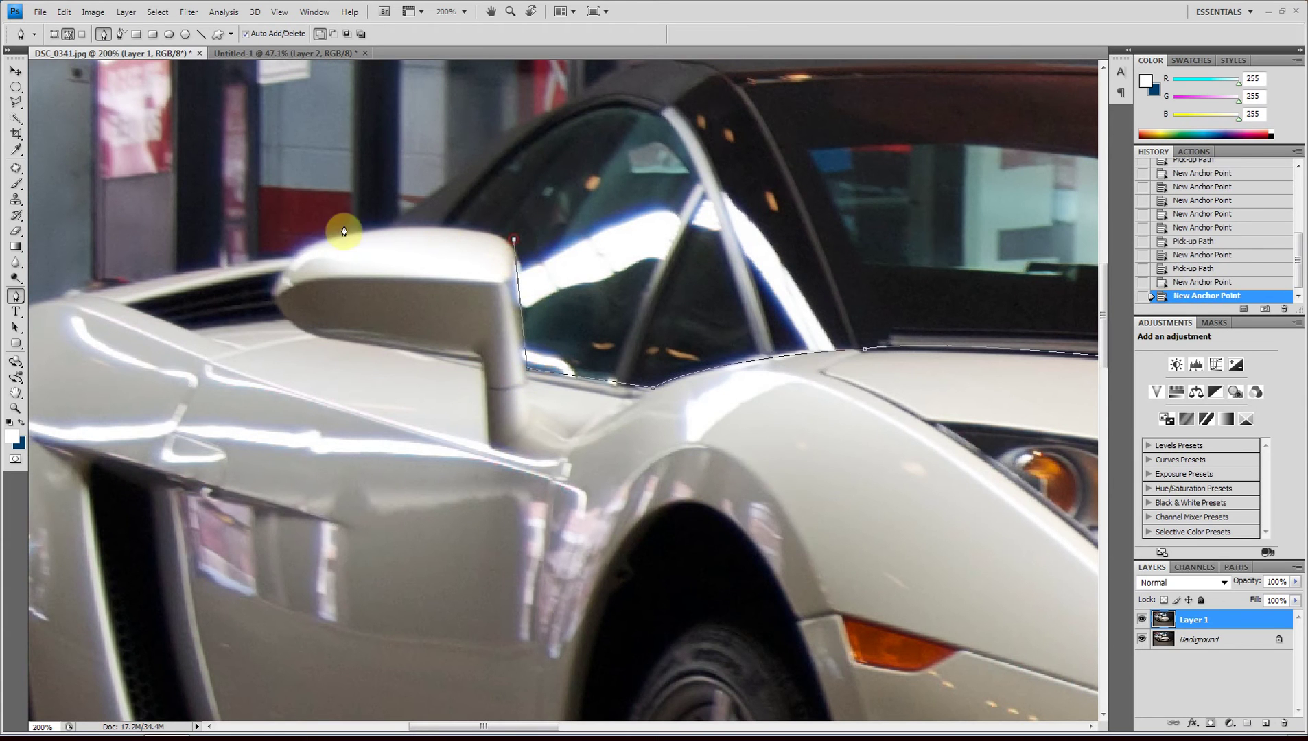
pyautogui.moveTo(299, 254); pyautogui.dragTo(221, 304)
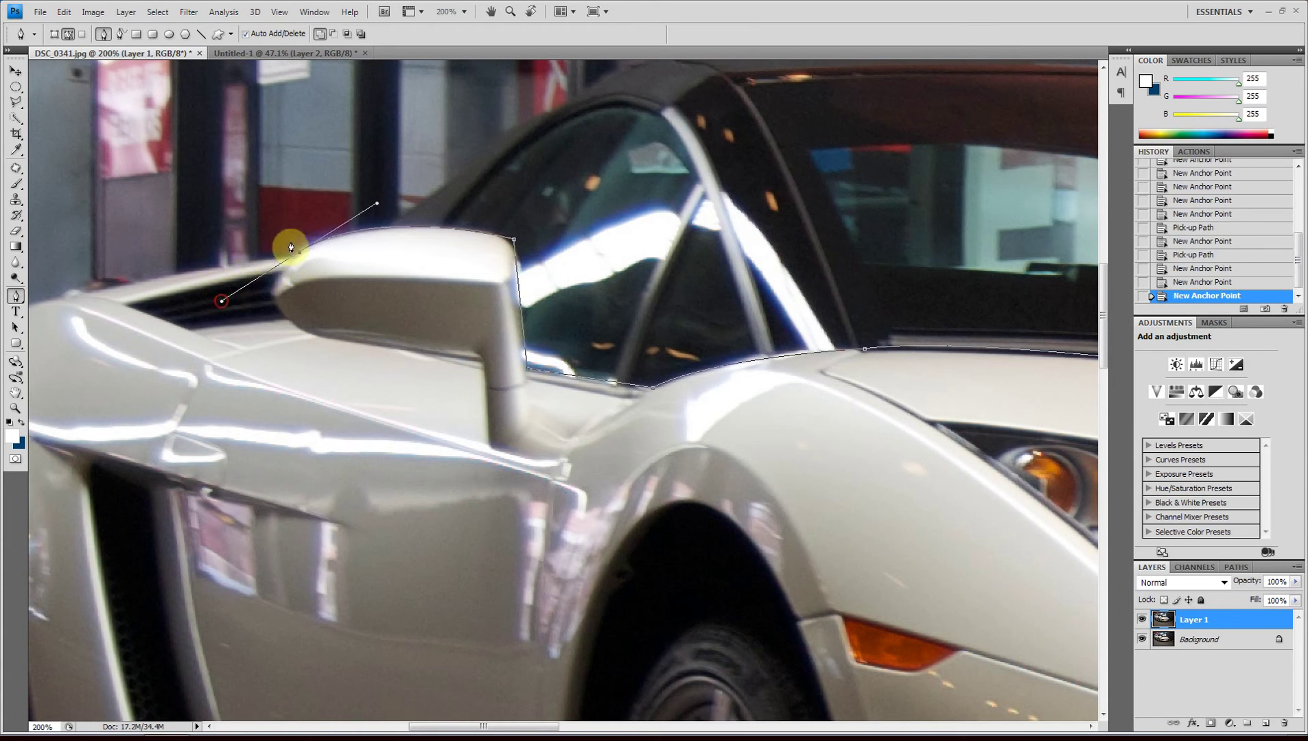
pyautogui.keyDown('alt'); pyautogui.click(299, 253); pyautogui.keyUp('alt')
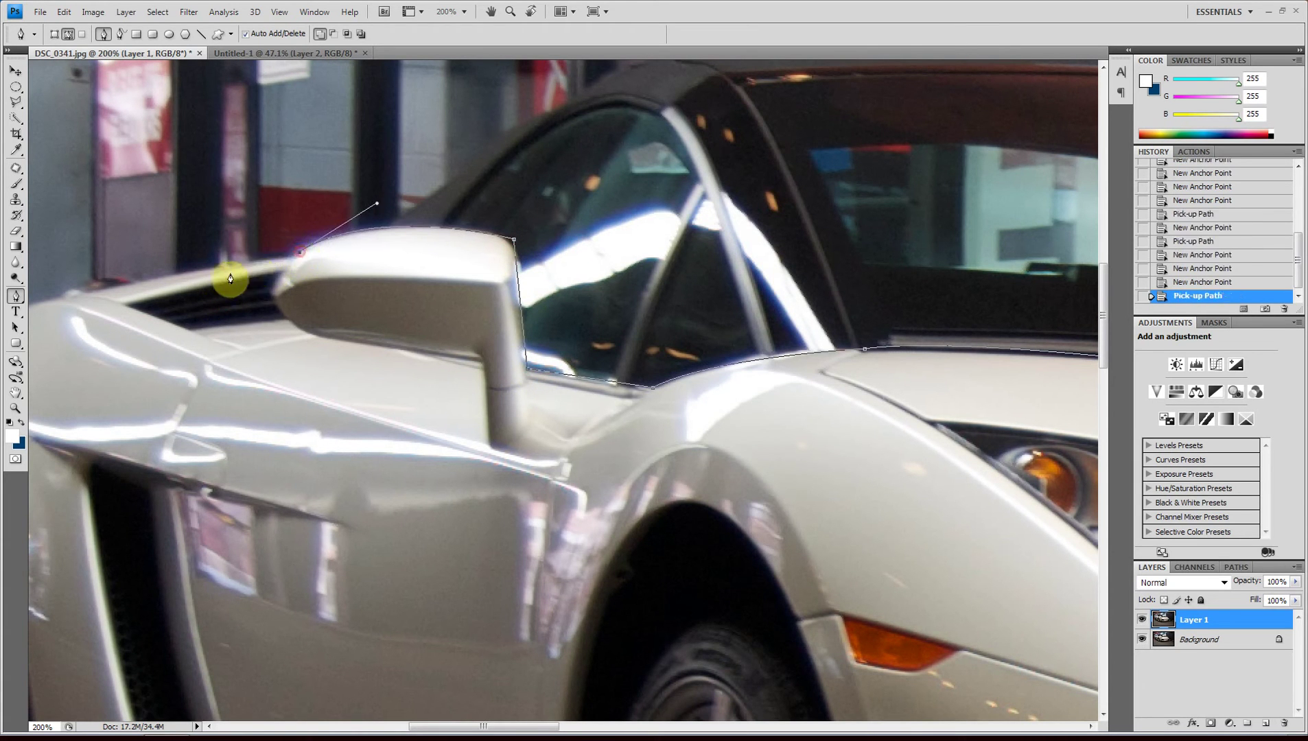
pyautogui.click(103, 285)
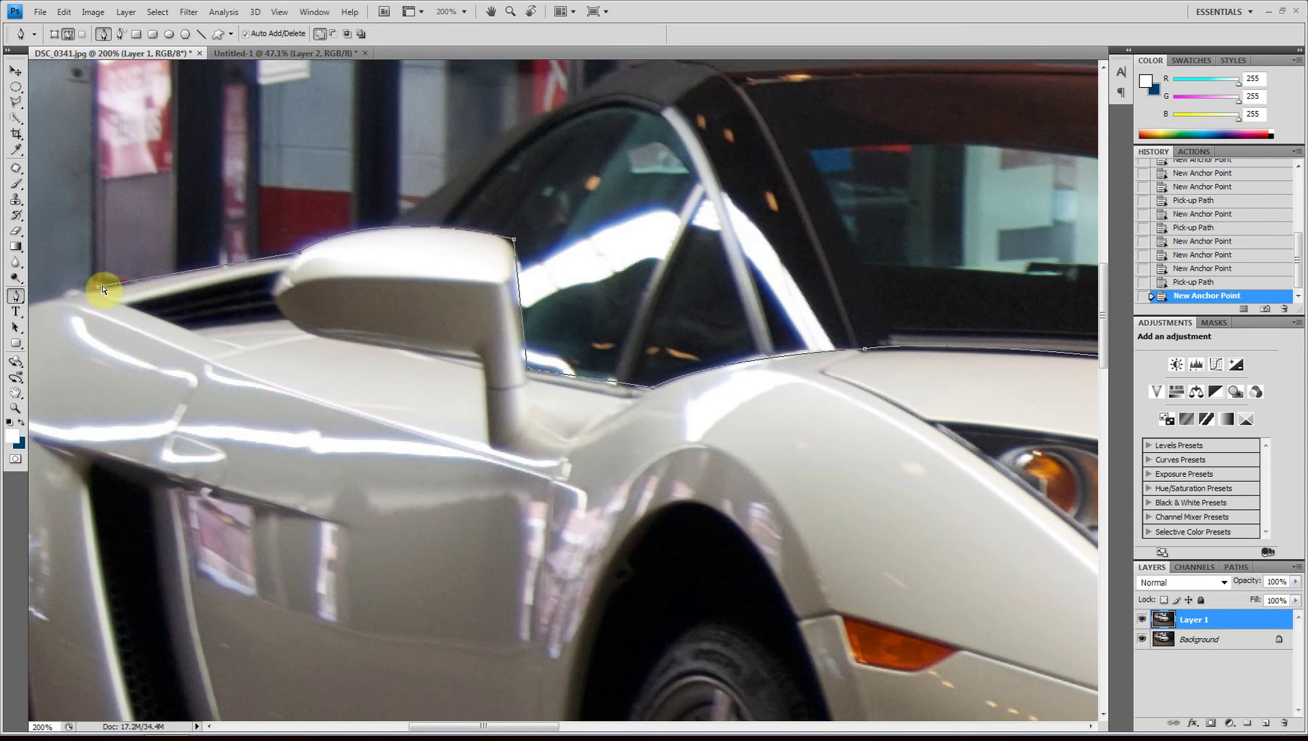
pyautogui.hotkey('ctrl', '-')
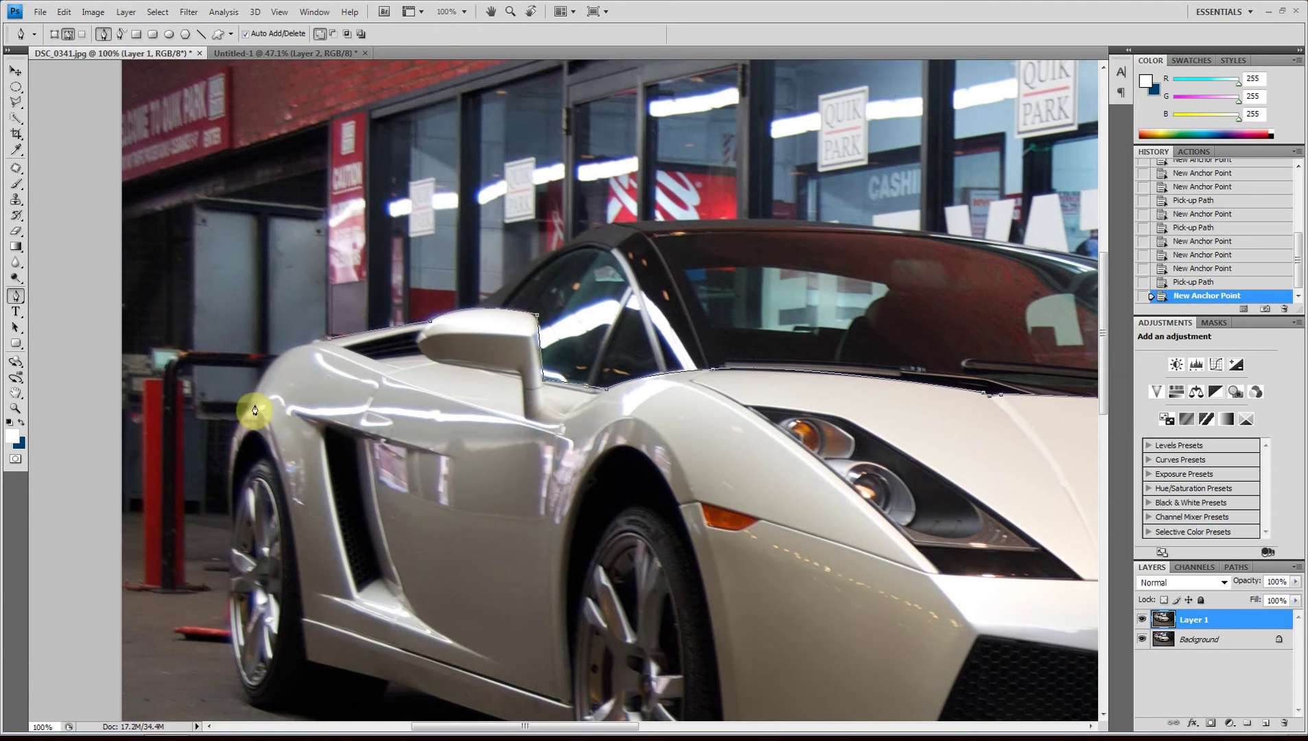
# Step: Extend the path down the rear fender and wheel to the car's lower side edge
pyautogui.click(233, 516)
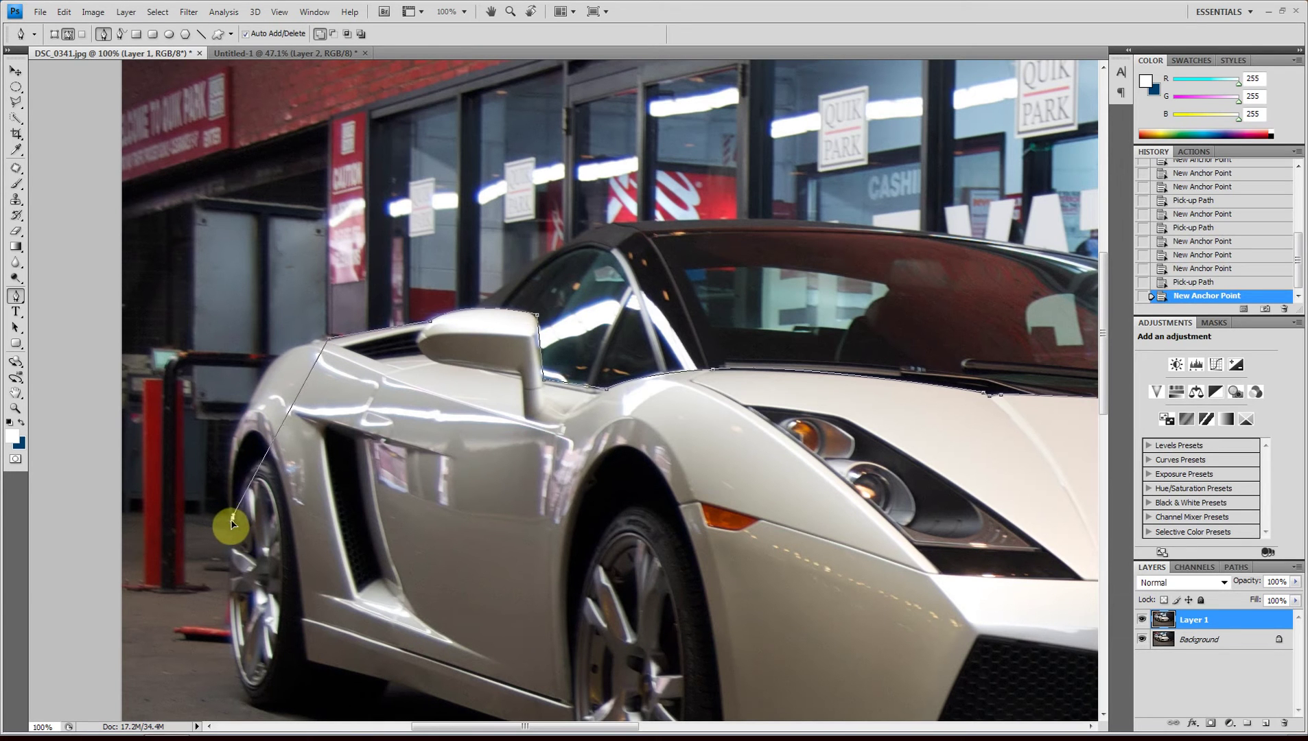
pyautogui.moveTo(235, 526); pyautogui.dragTo(250, 700)
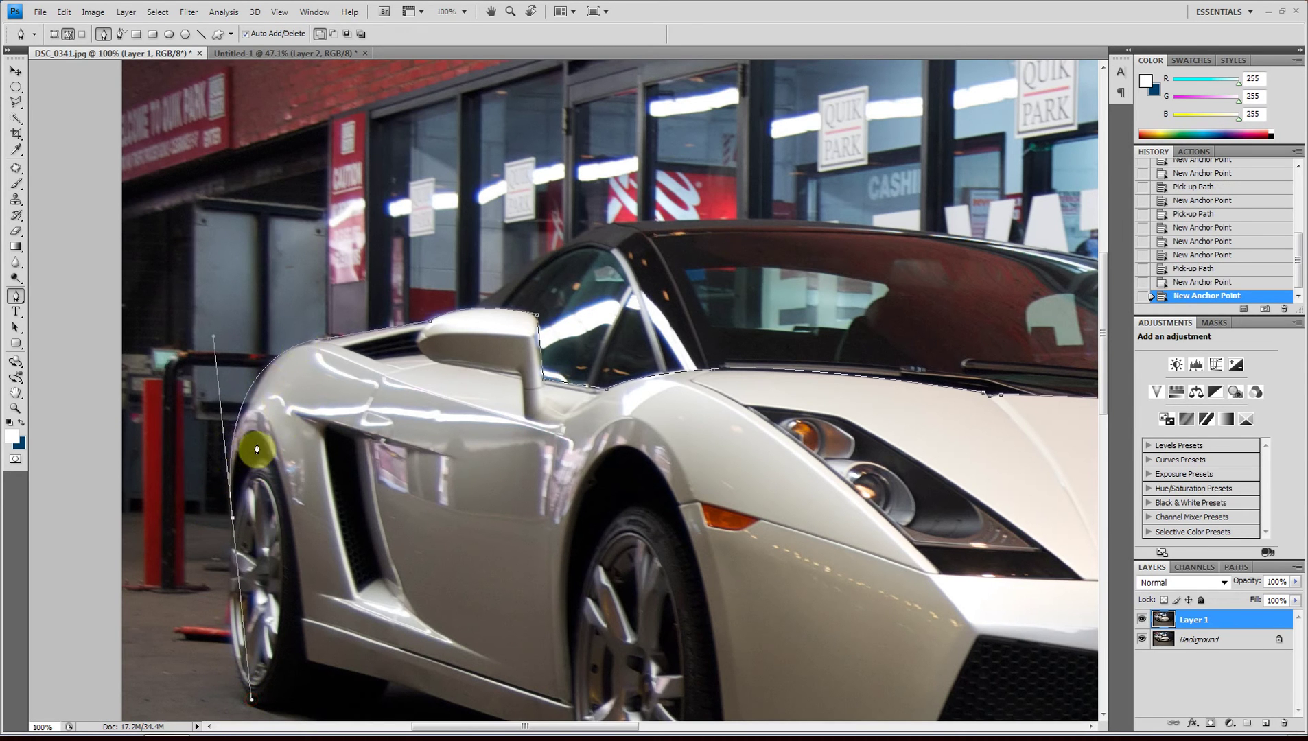
pyautogui.moveTo(253, 438); pyautogui.dragTo(251, 566)
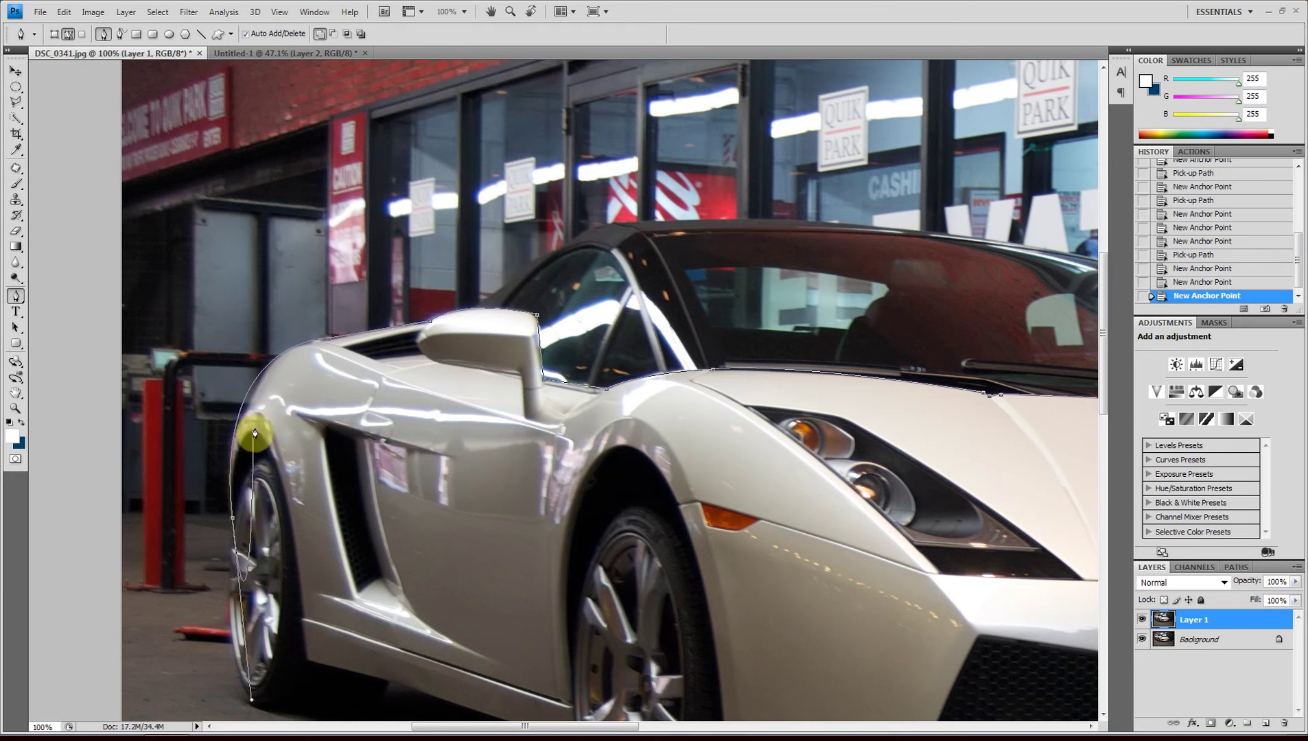
pyautogui.hotkey('ctrl', 'z')
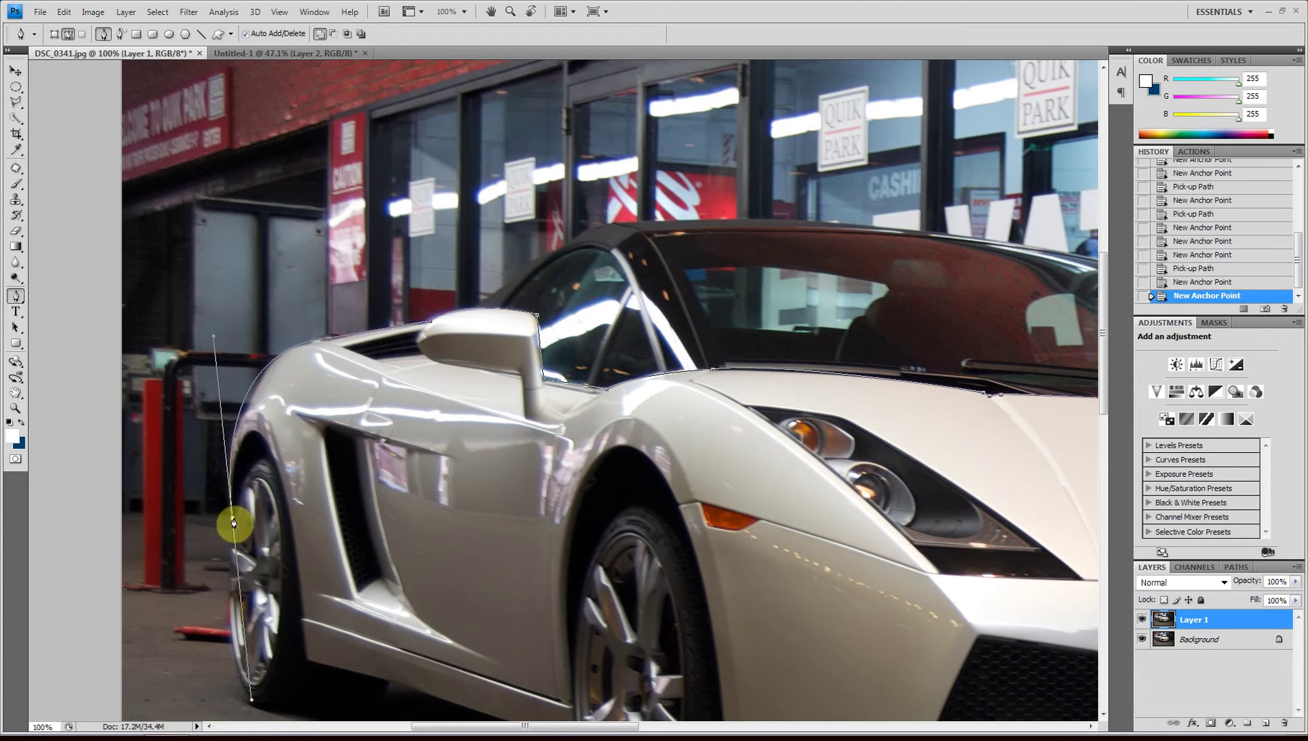
pyautogui.click(233, 524)
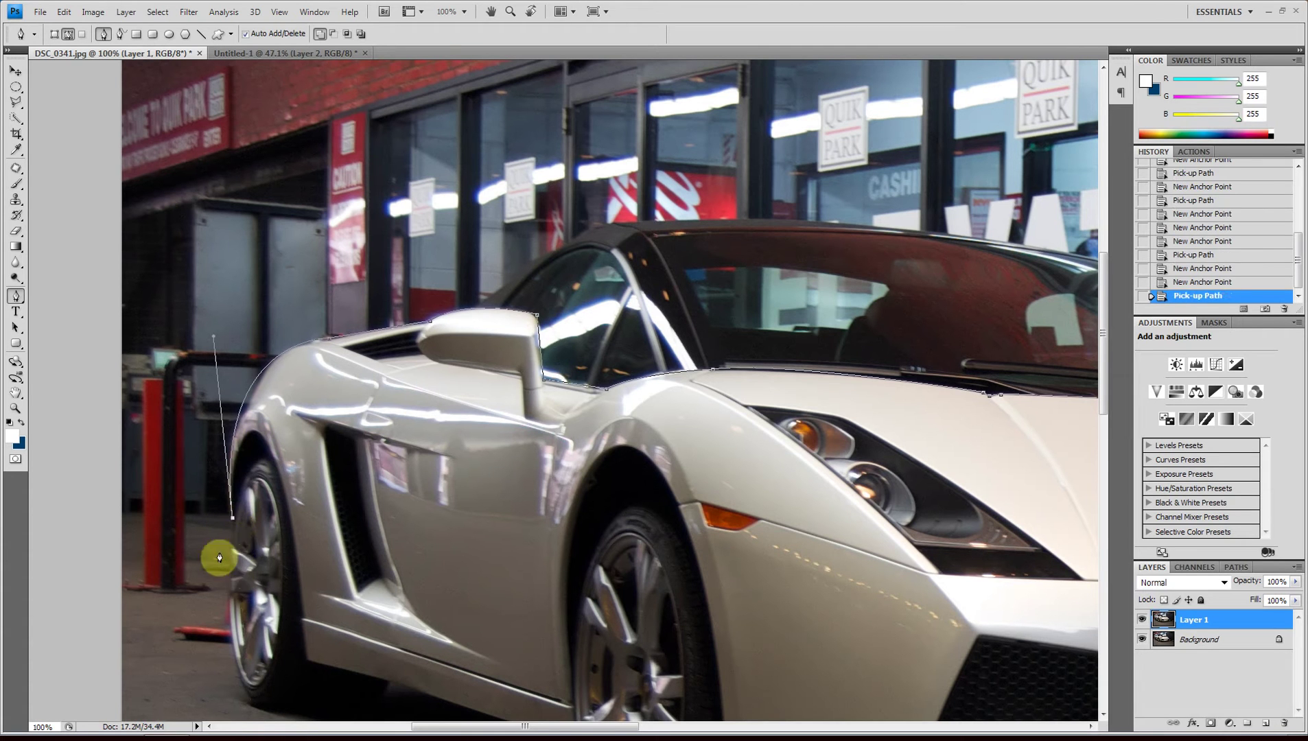
pyautogui.click(250, 433)
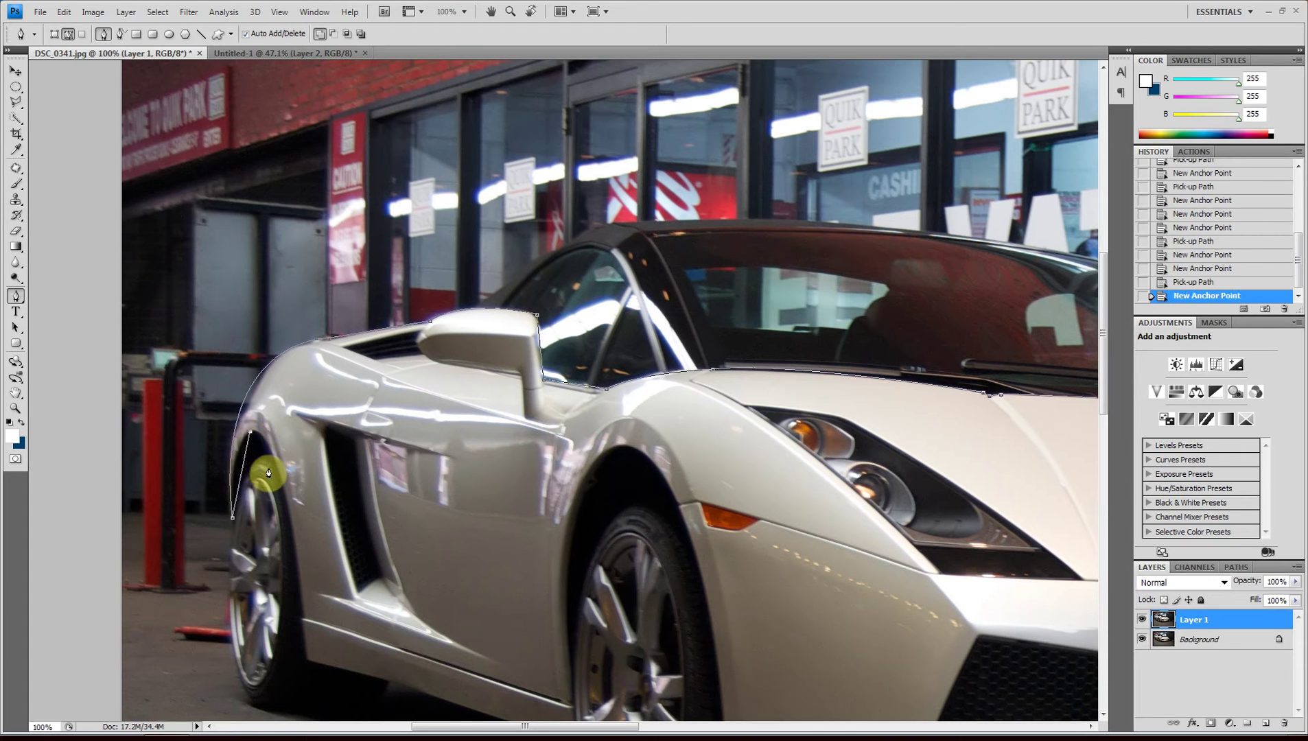
pyautogui.moveTo(305, 657); pyautogui.dragTo(321, 715)
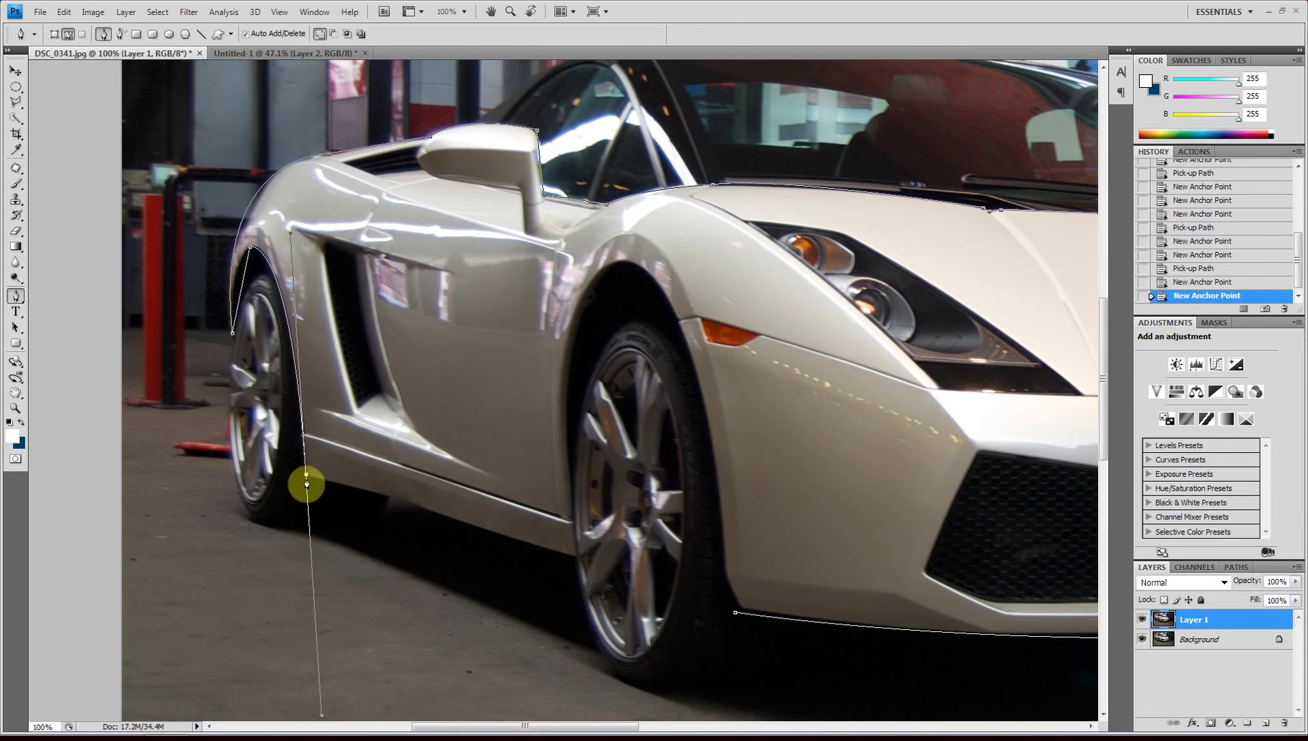
pyautogui.keyDown('alt'); pyautogui.click(307, 475); pyautogui.keyUp('alt')
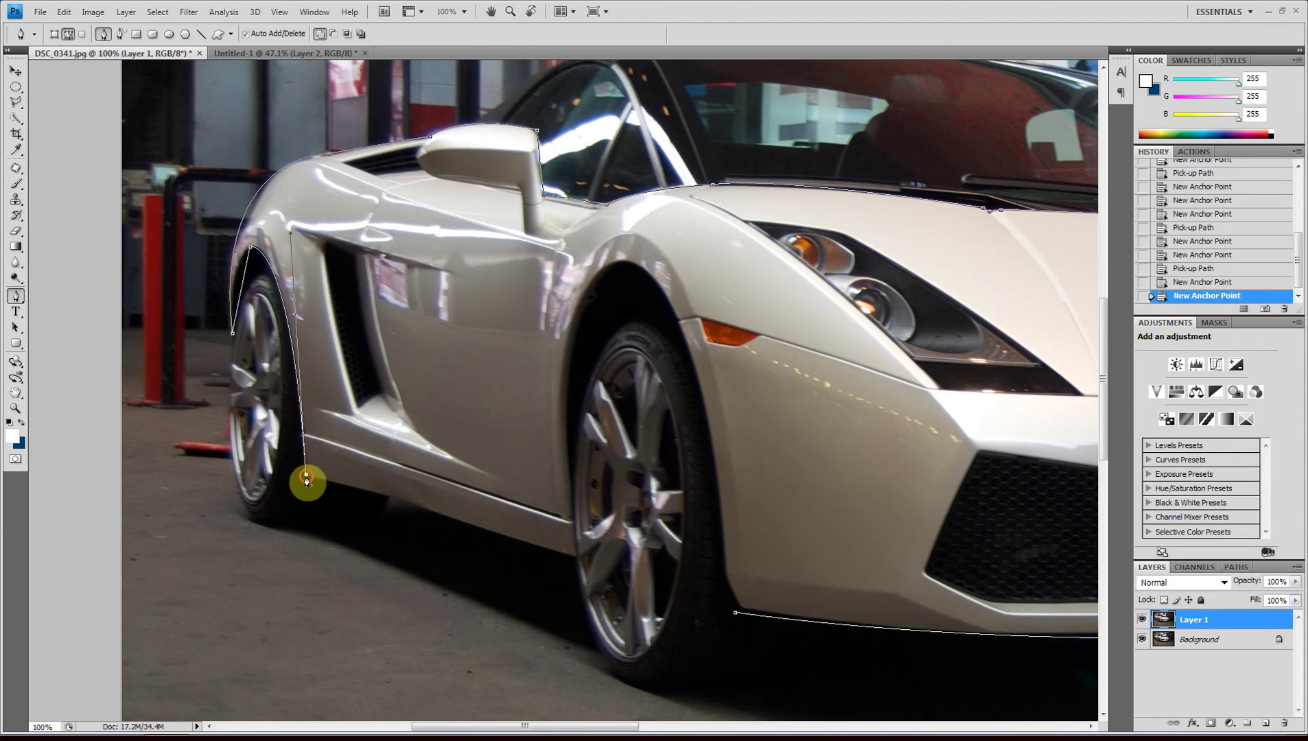
# Step: Trace the sill and front wheel arch, then close the path at its starting anchor
pyautogui.click(579, 559)
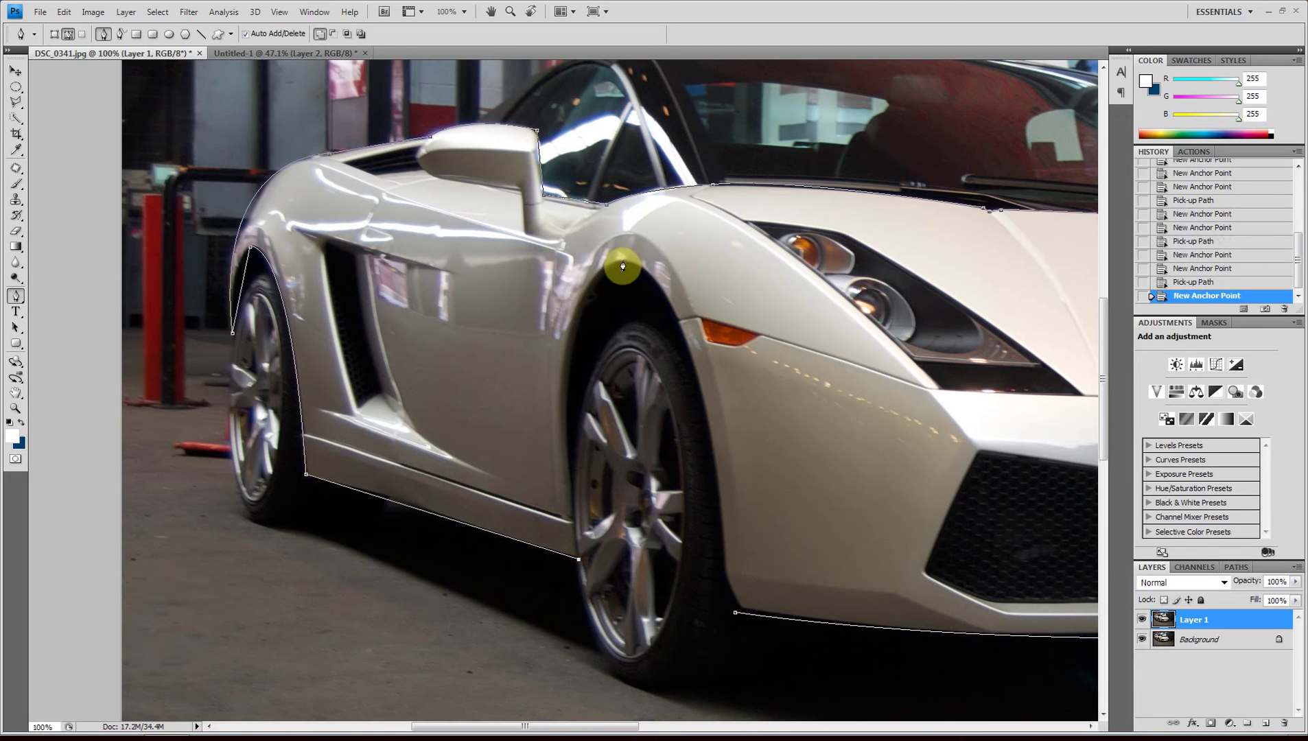
pyautogui.moveTo(623, 260); pyautogui.dragTo(714, 245)
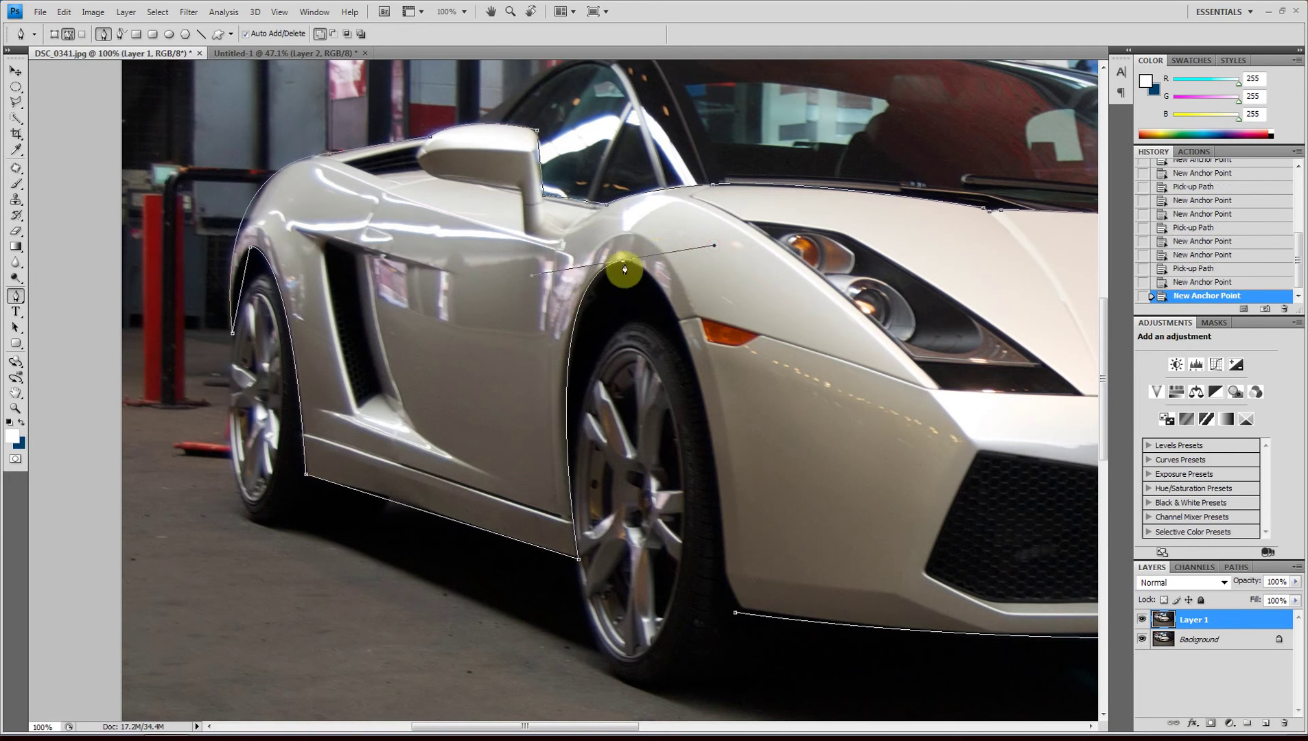
pyautogui.keyDown('alt'); pyautogui.click(623, 264); pyautogui.keyUp('alt')
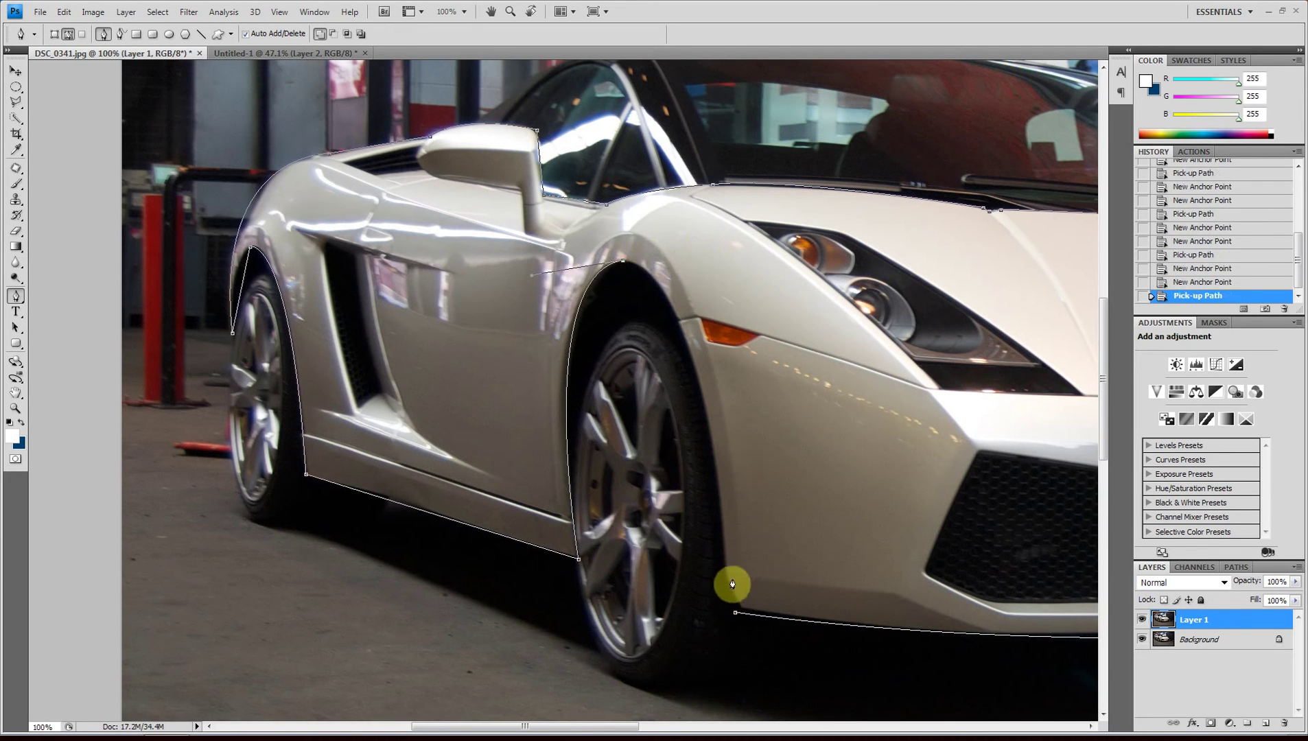
pyautogui.moveTo(727, 578); pyautogui.dragTo(747, 728)
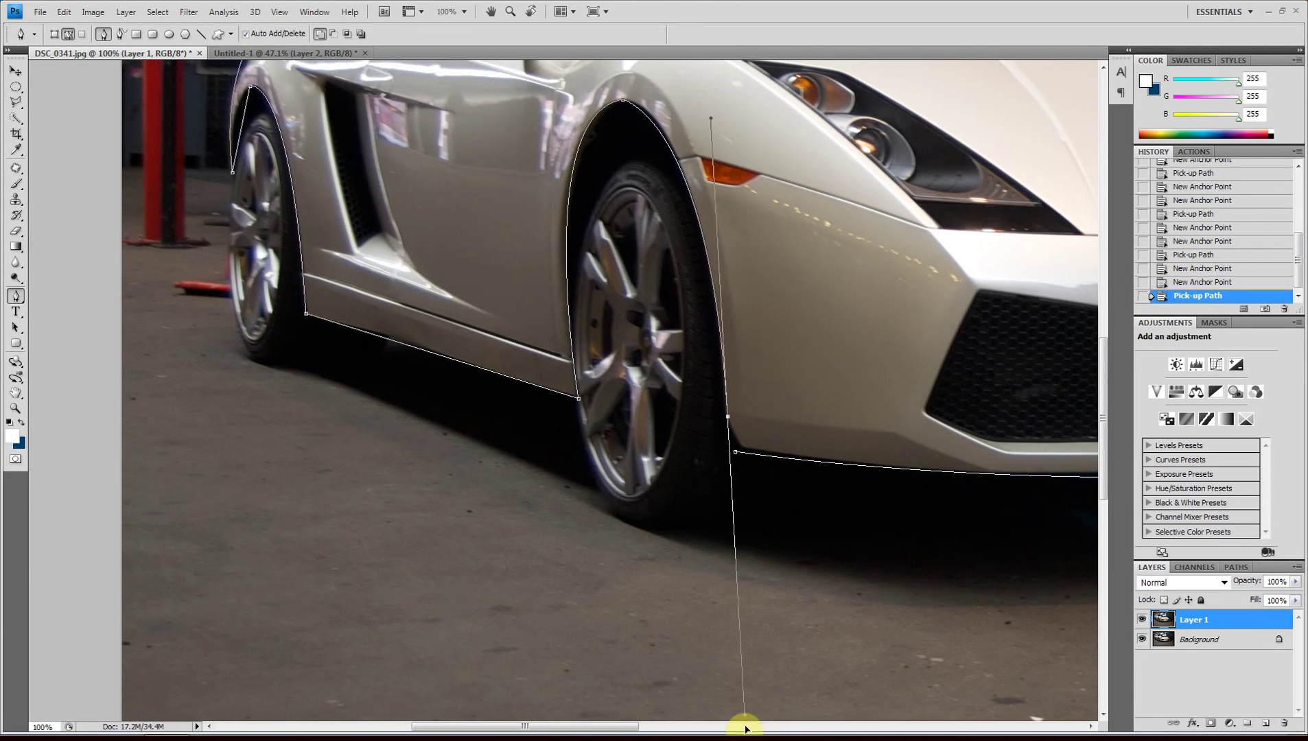
pyautogui.keyDown('alt'); pyautogui.click(727, 417); pyautogui.keyUp('alt')
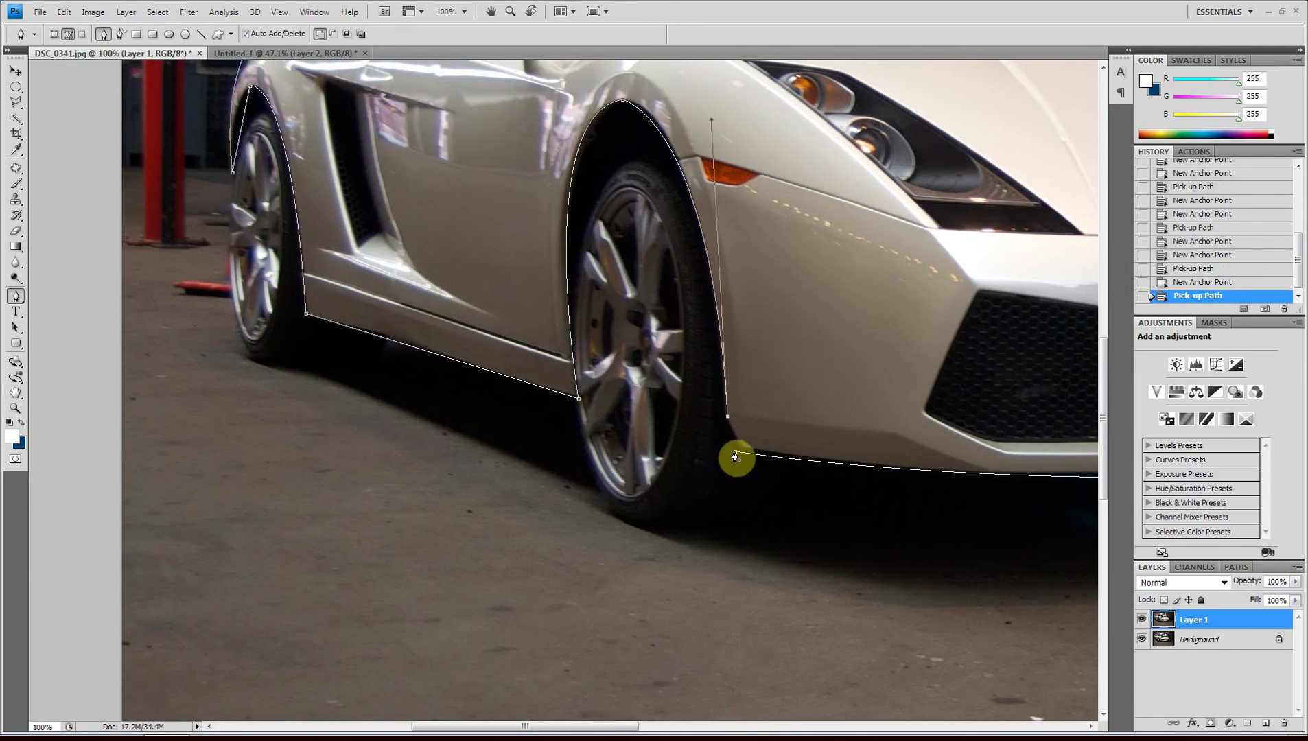
pyautogui.click(735, 456)
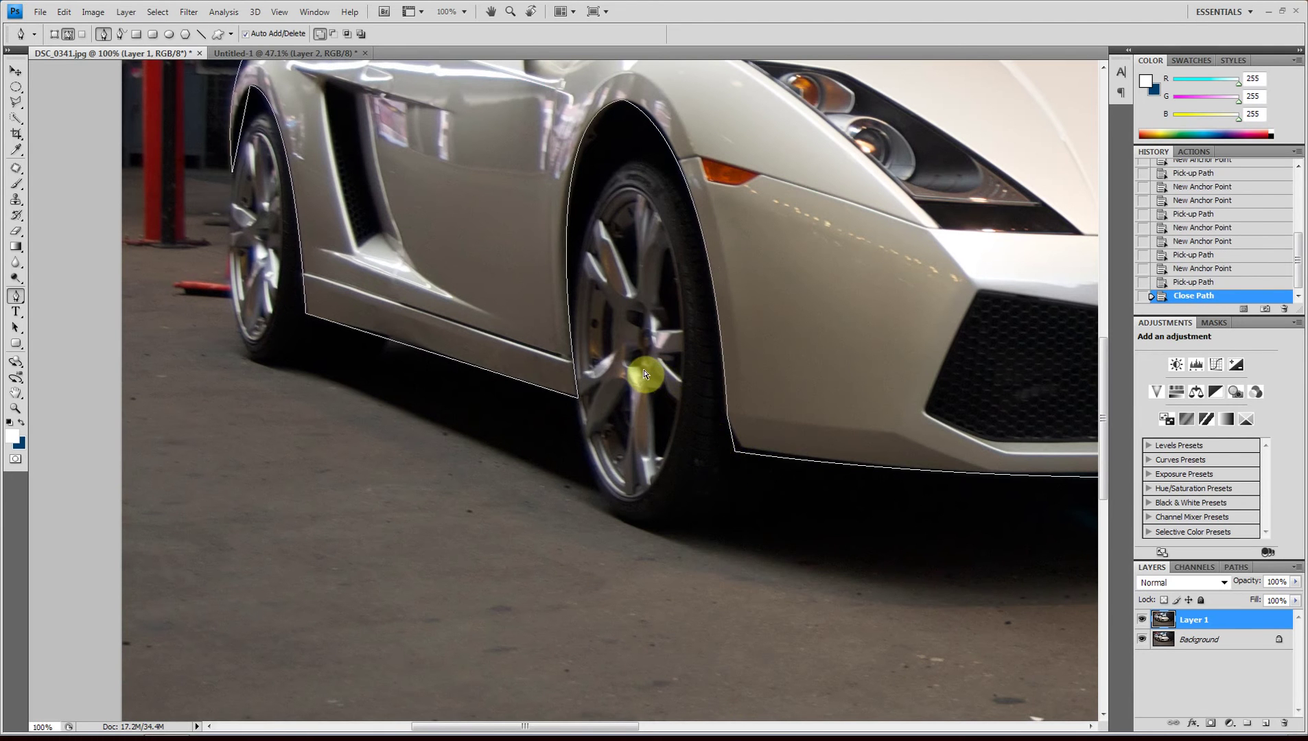
# Step: Zoom out twice to 46.7% so the whole car photo is visible
pyautogui.hotkey('ctrl', '-')
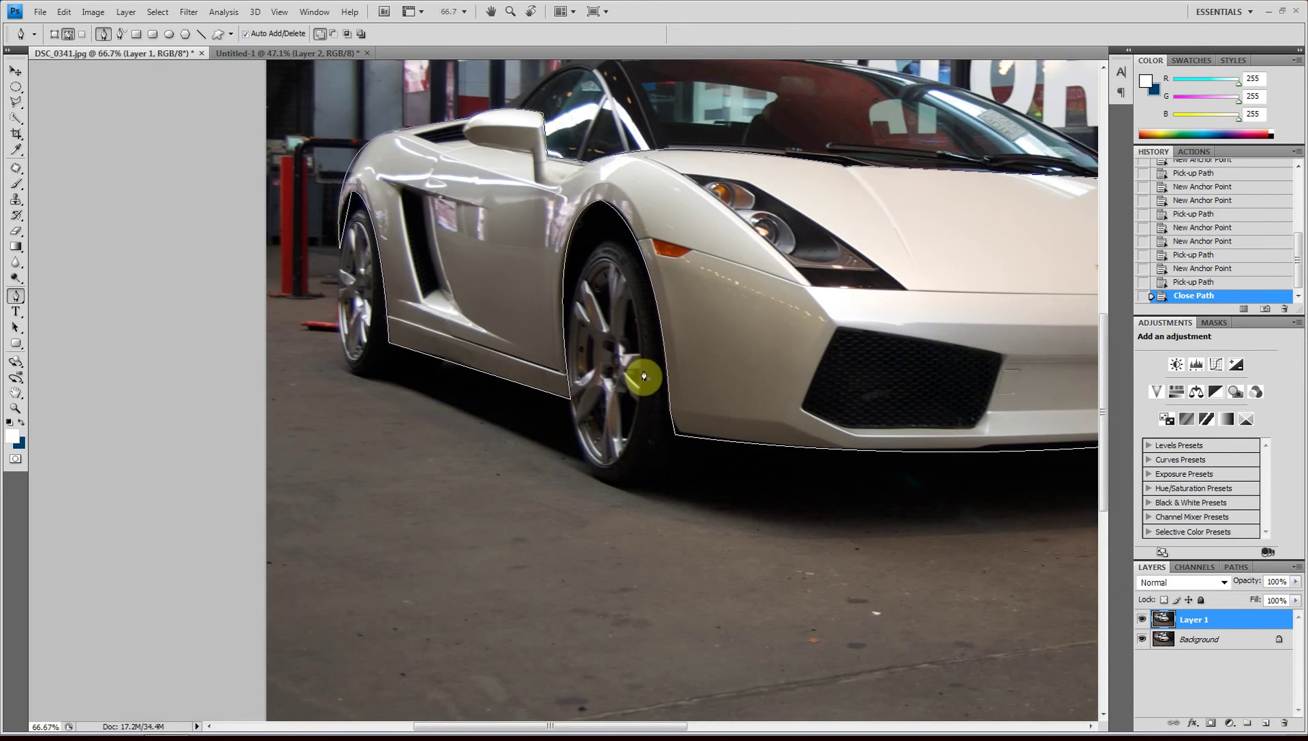
pyautogui.hotkey('ctrl', '-')
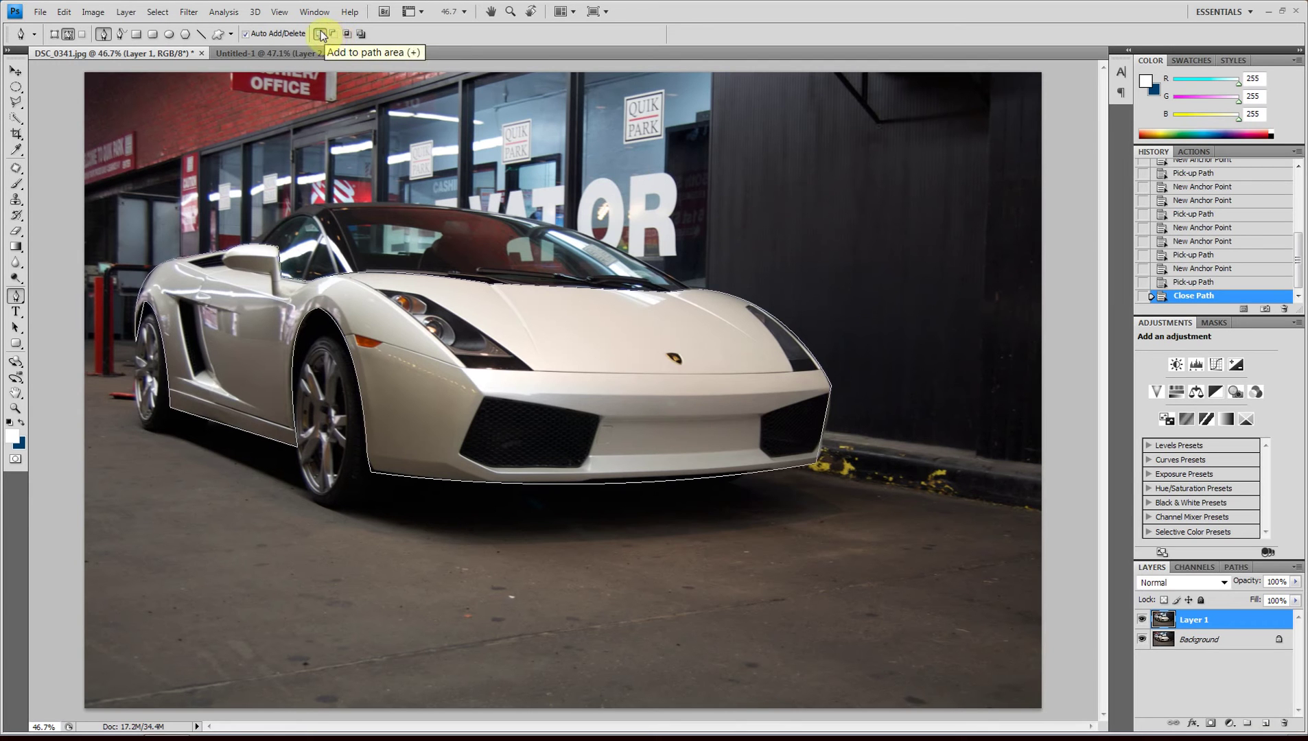
# Step: Switch to Subtract from path area and draw closed cutouts around the left headlight and hood badge
pyautogui.click(333, 35)
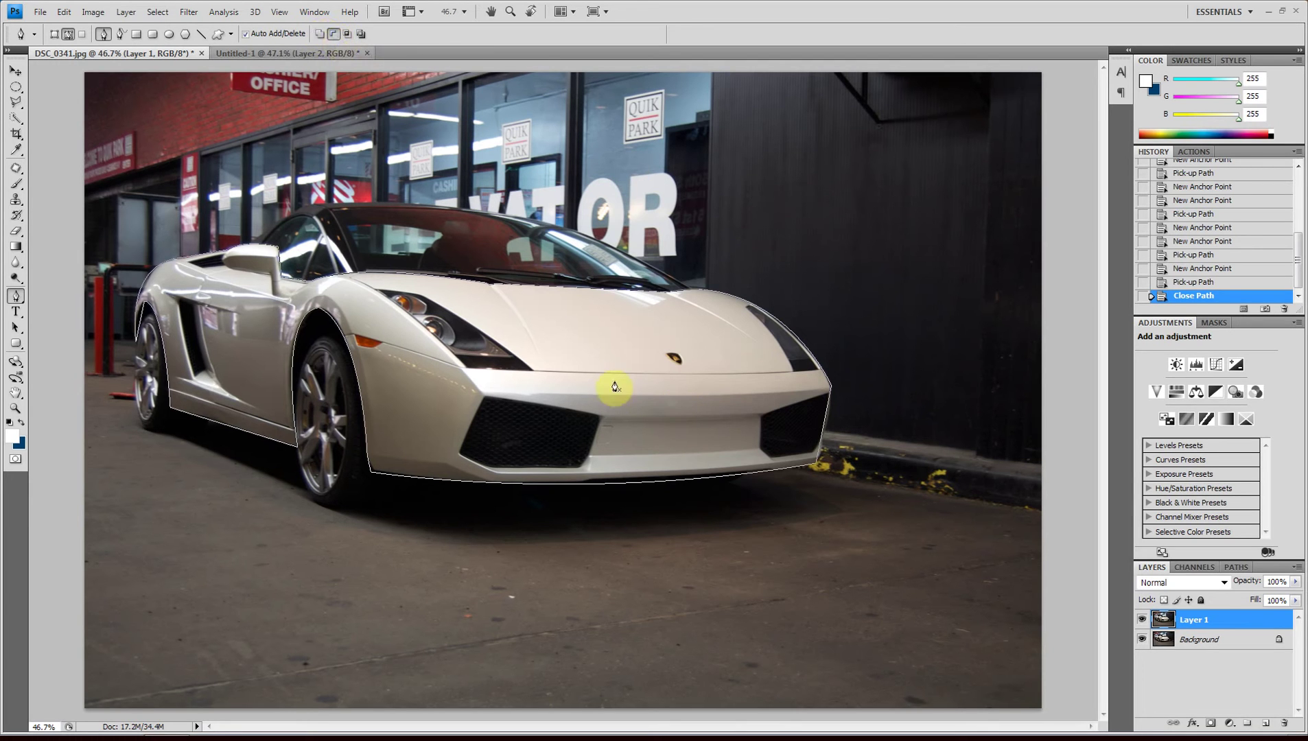
pyautogui.click(466, 369)
pyautogui.click(534, 372)
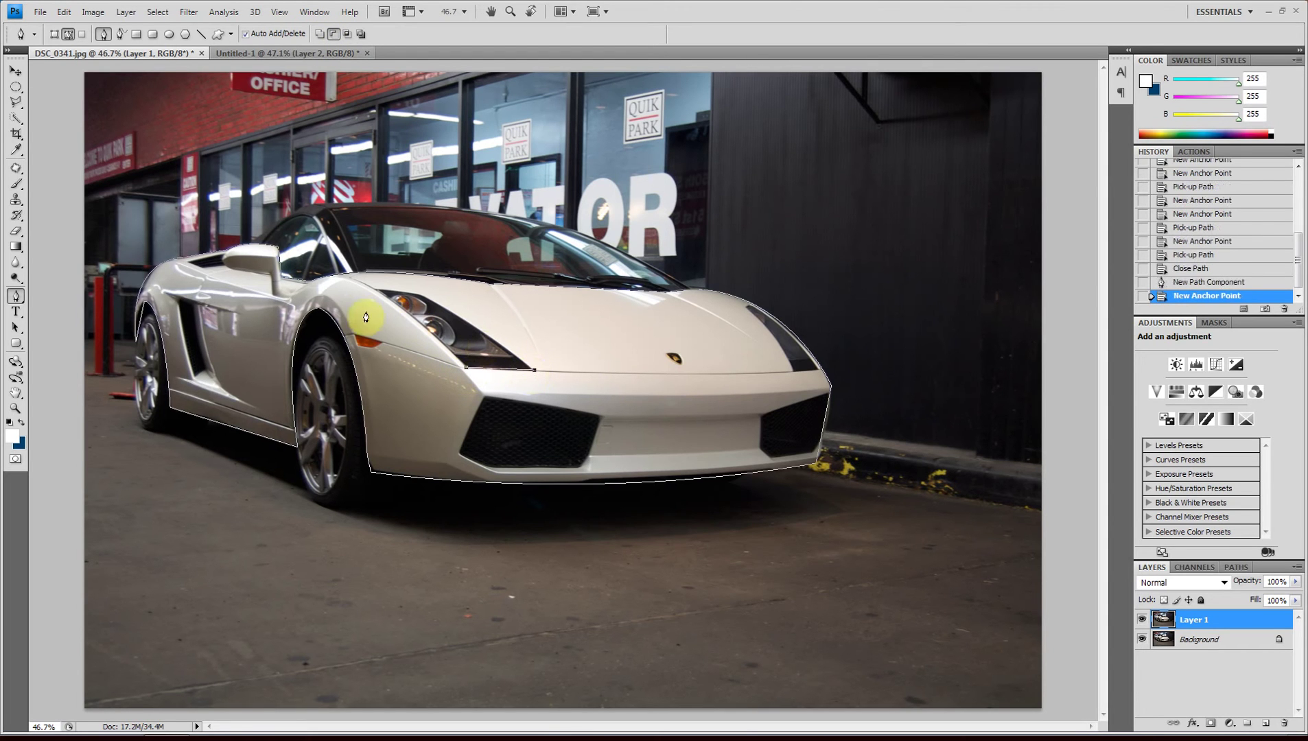
pyautogui.click(421, 294)
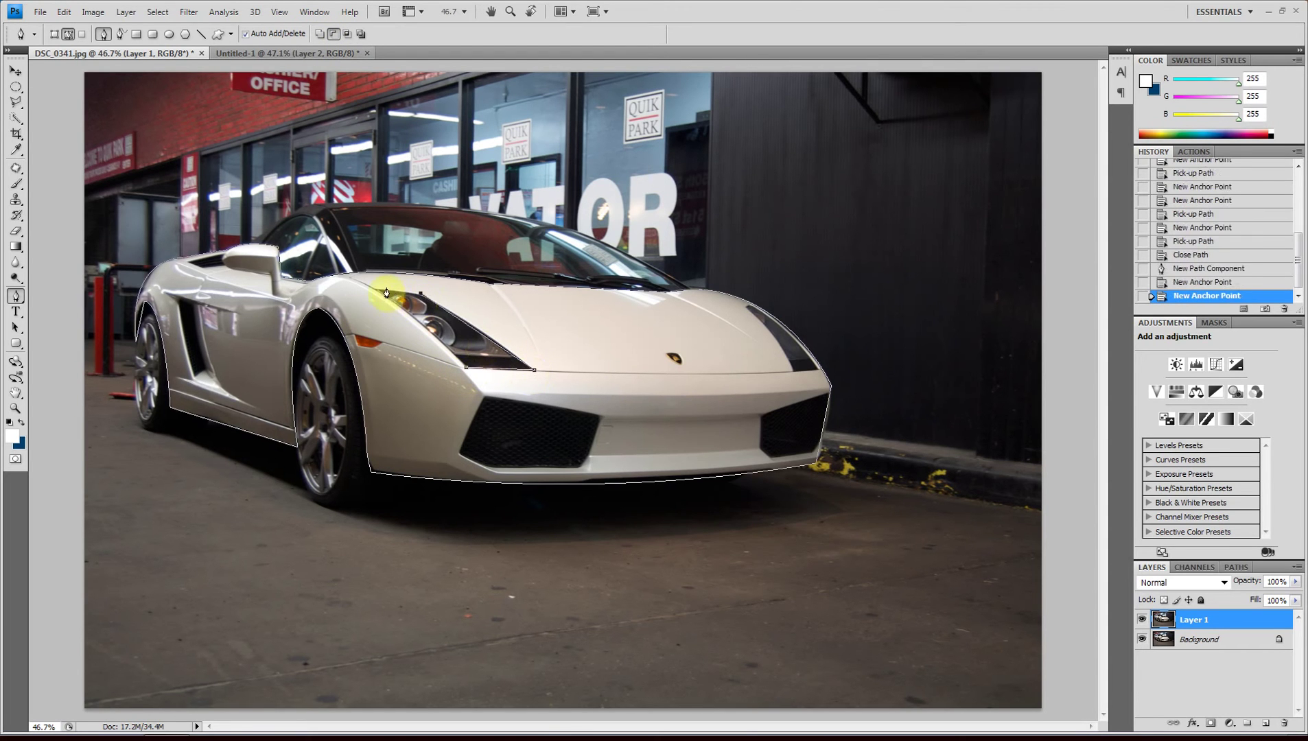
pyautogui.click(375, 289)
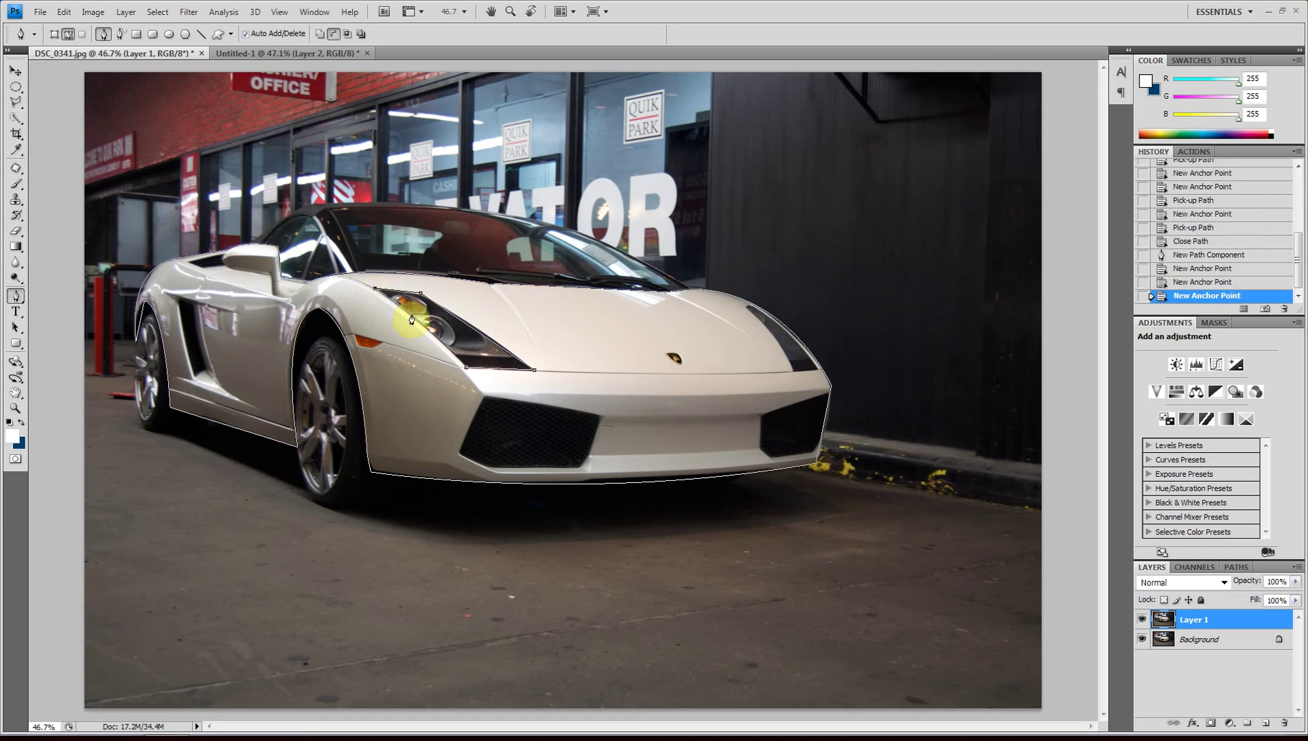
pyautogui.click(467, 374)
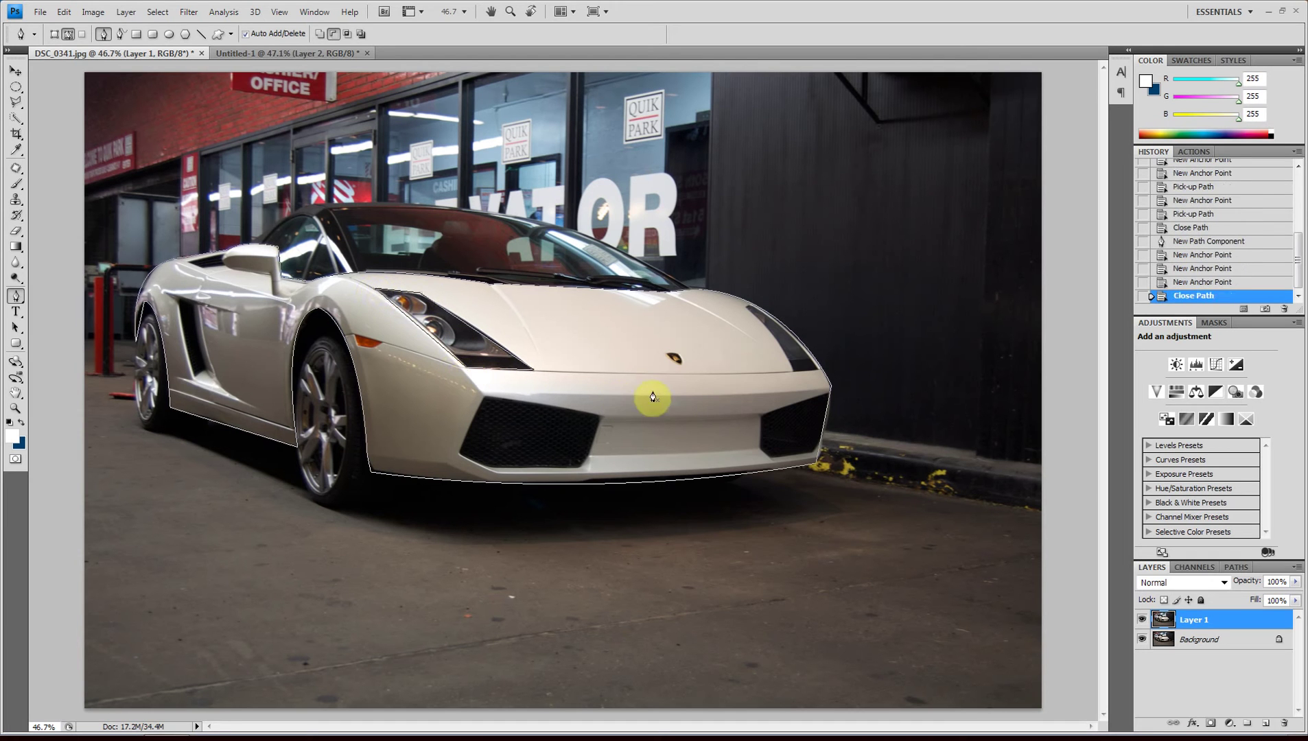
pyautogui.click(672, 356)
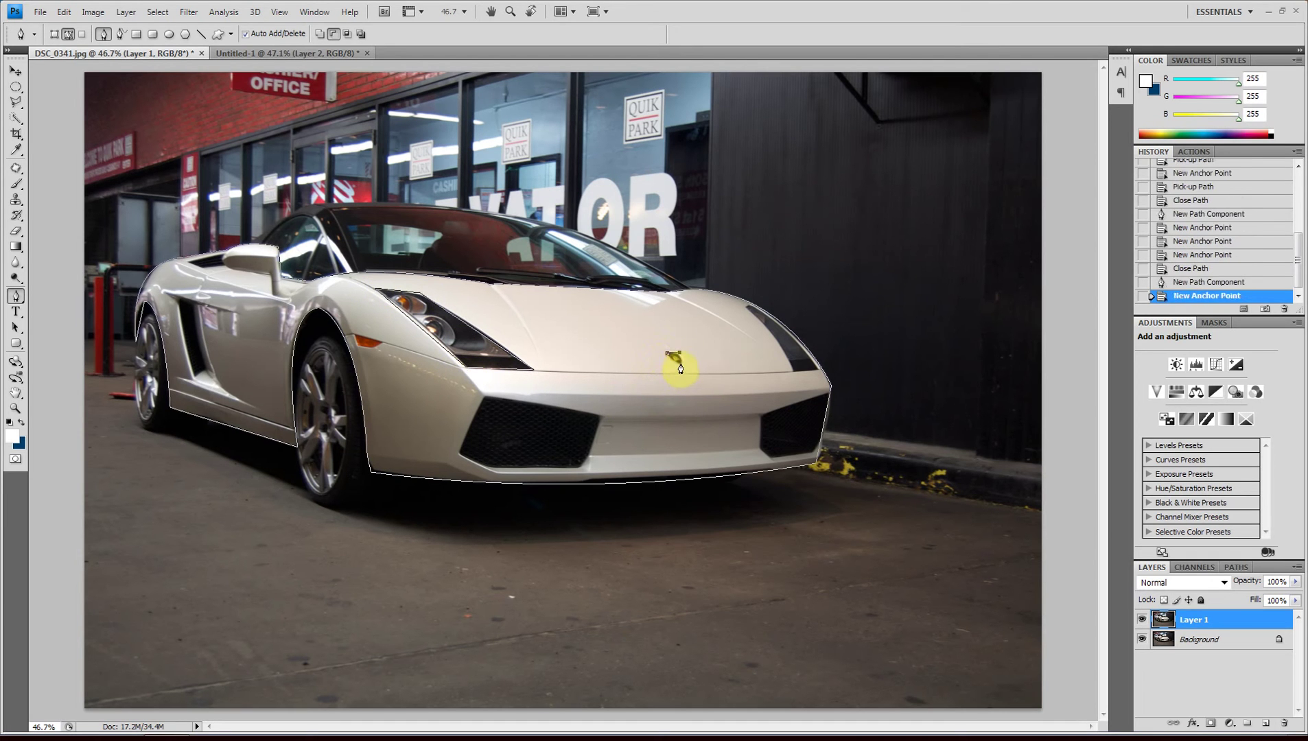
pyautogui.click(680, 369)
pyautogui.click(669, 358)
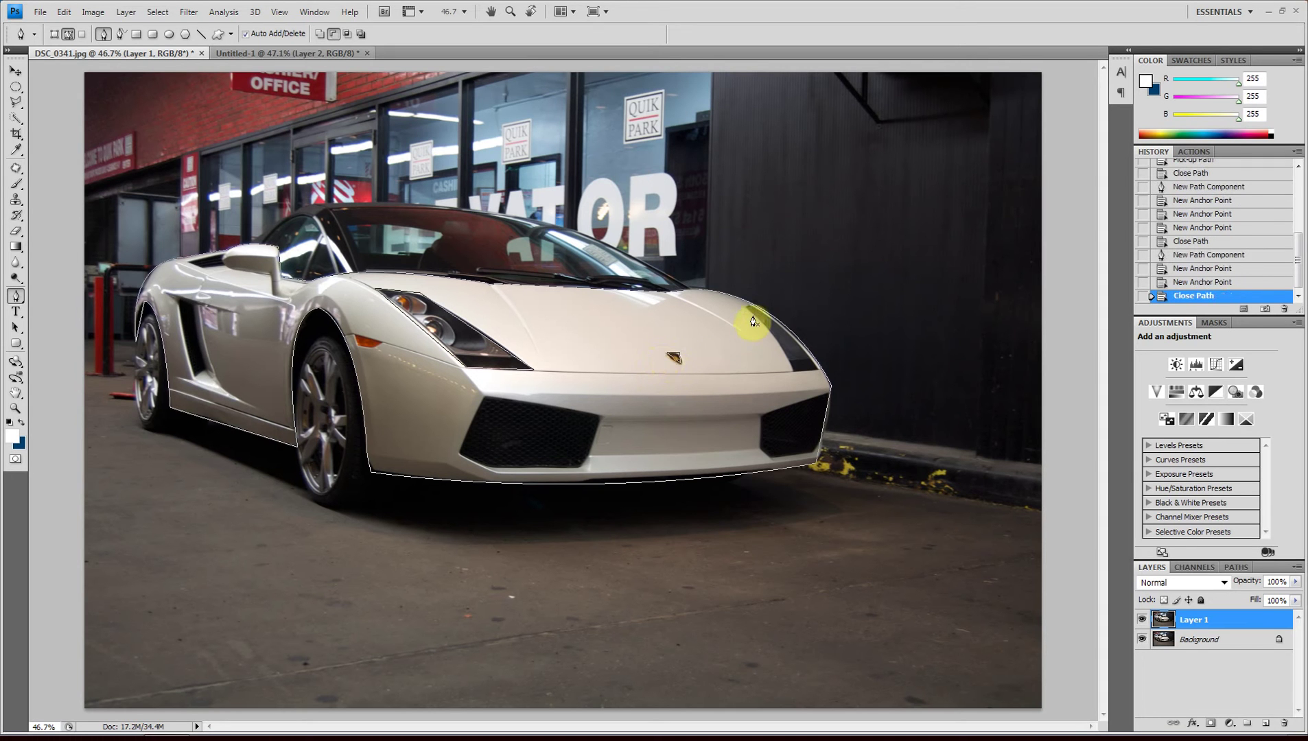
# Step: Zoom to 100% and draw a closed cutout around the right headlight
pyautogui.hotkey('ctrl', '+')
pyautogui.hotkey('ctrl', '+')
pyautogui.hotkey('ctrl', '+')
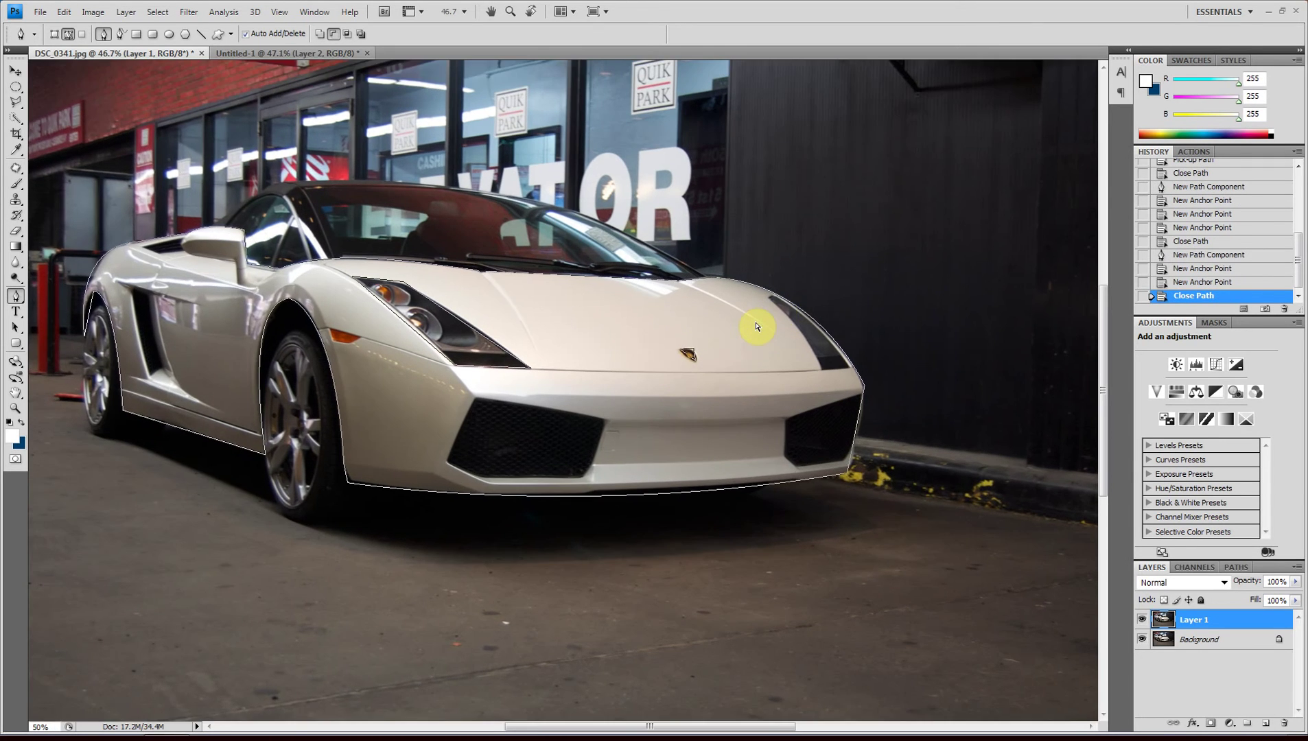
pyautogui.moveTo(764, 318); pyautogui.dragTo(593, 354)
pyautogui.click(679, 248)
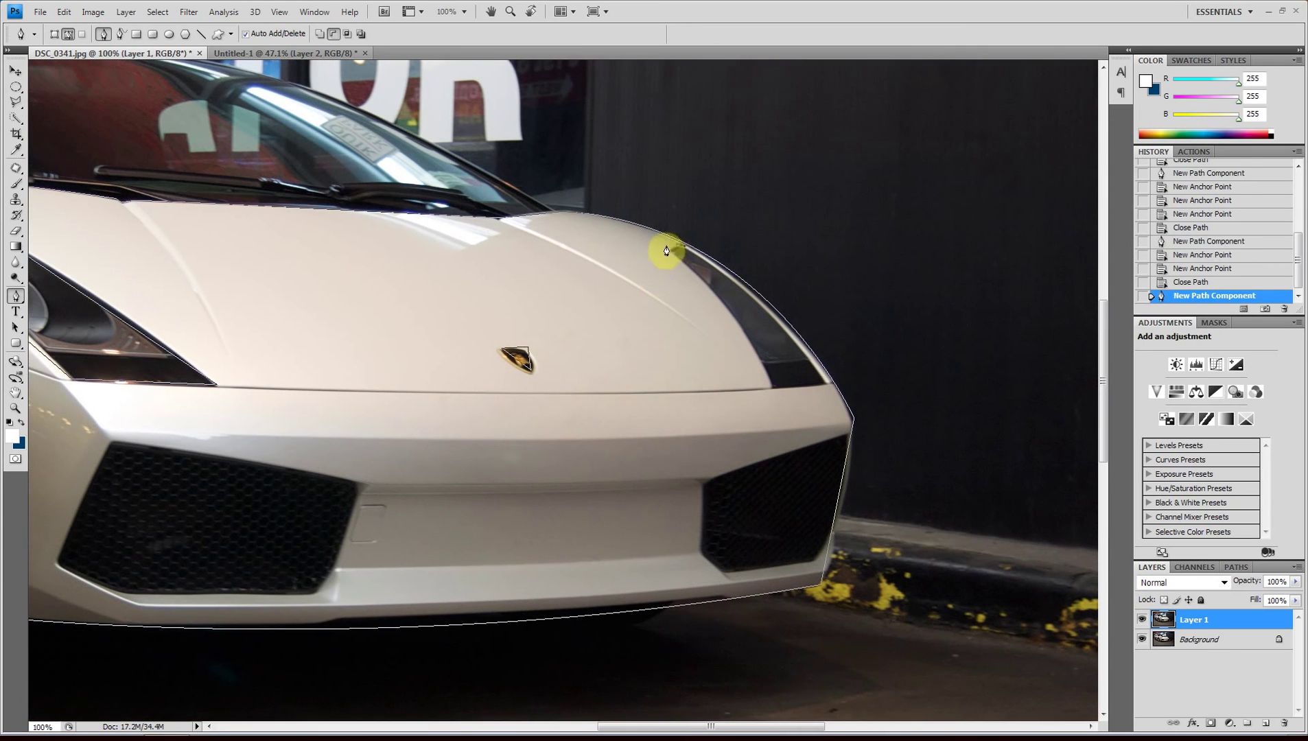
pyautogui.click(671, 250)
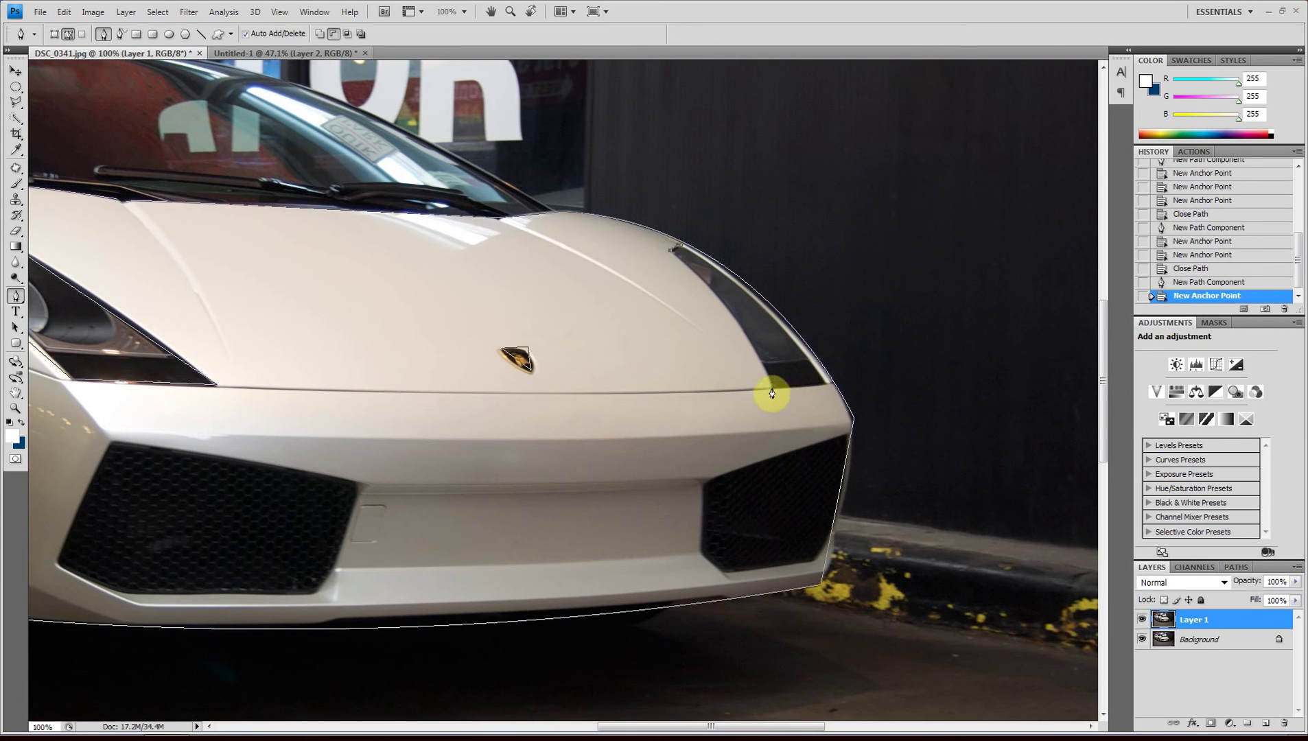
pyautogui.moveTo(773, 388); pyautogui.dragTo(793, 457)
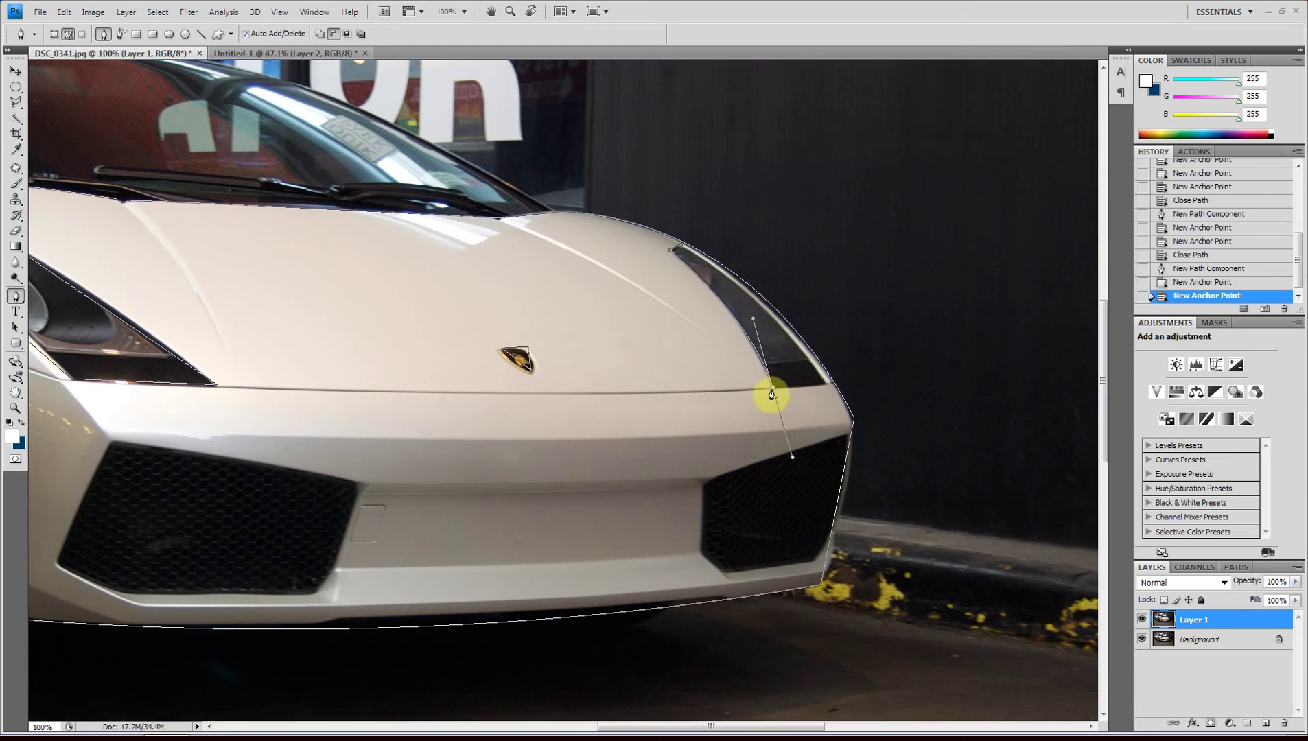
pyautogui.click(773, 390)
pyautogui.click(826, 379)
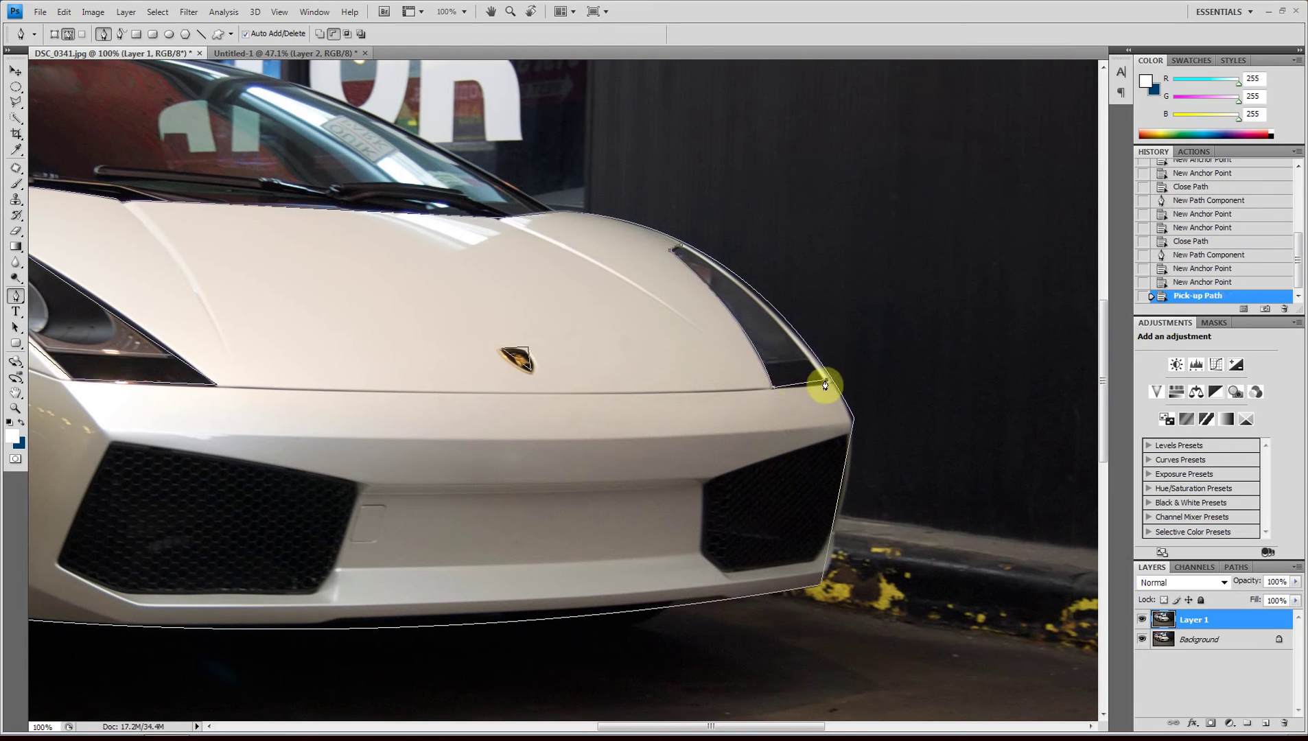
pyautogui.moveTo(685, 250); pyautogui.dragTo(647, 243)
pyautogui.click(685, 251)
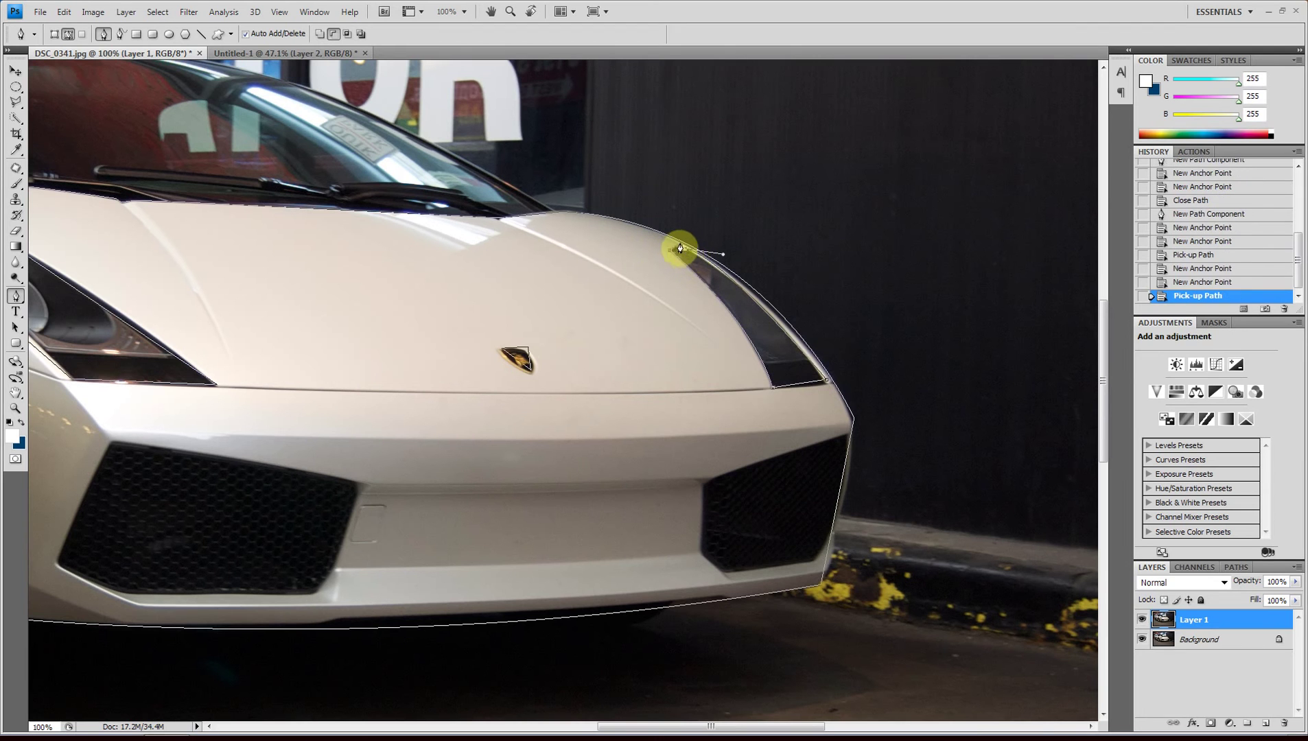
pyautogui.click(777, 382)
pyautogui.moveTo(217, 566); pyautogui.dragTo(500, 419)
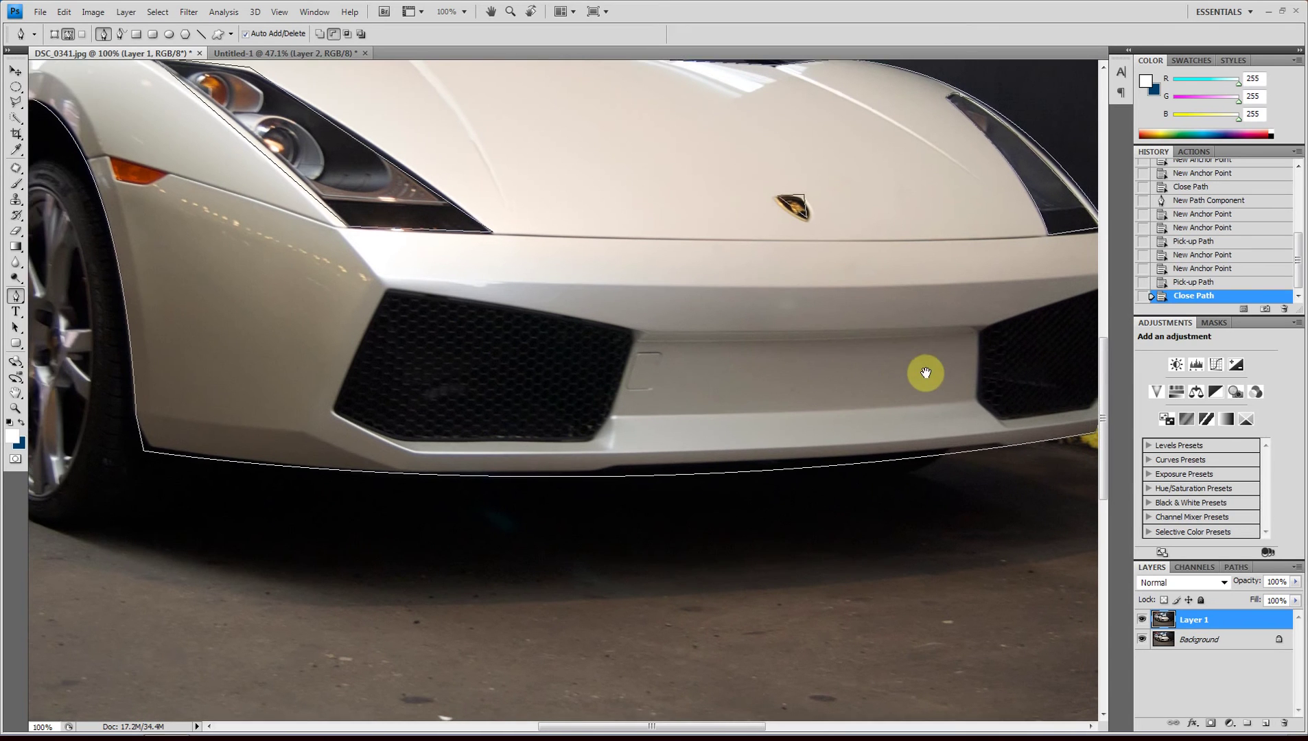
# Step: Fit the photo on screen and draw a closed cutout around the orange fender side marker
pyautogui.hscroll(5, 923, 374)
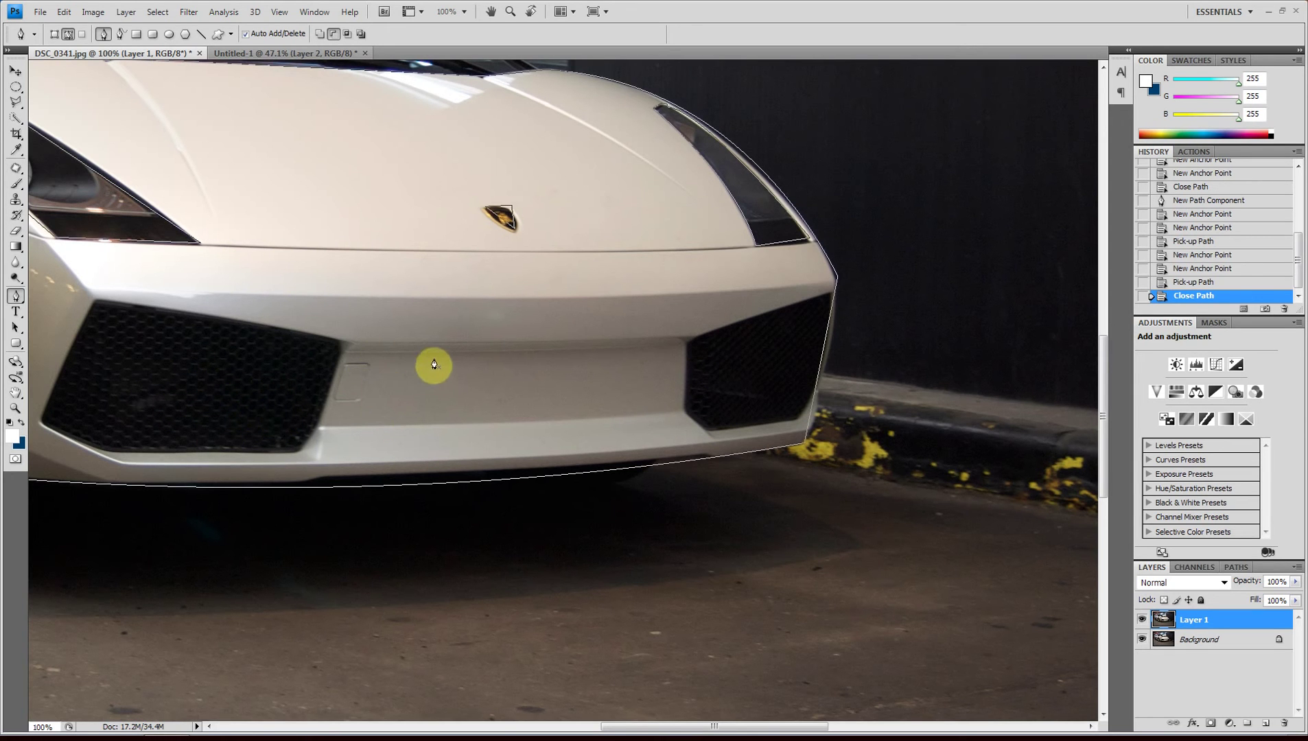
pyautogui.hotkey('ctrl', '-')
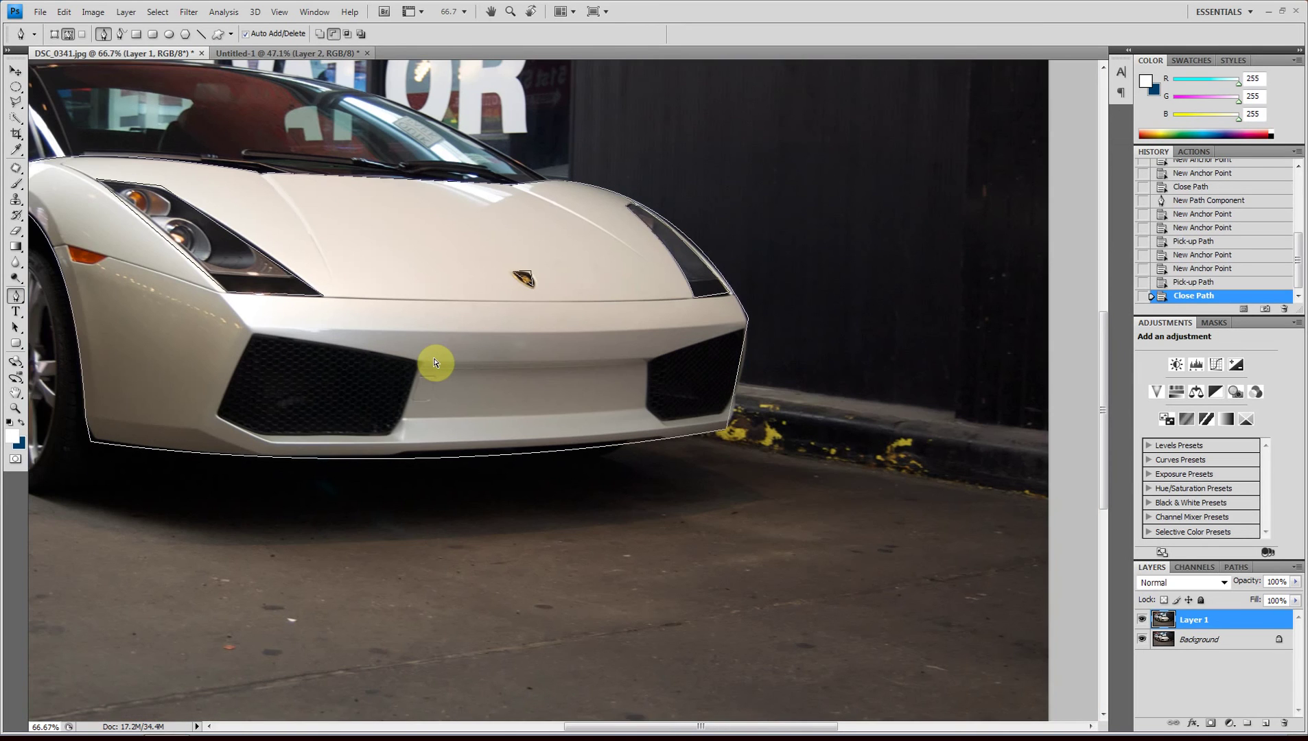
pyautogui.hotkey('ctrl', '0')
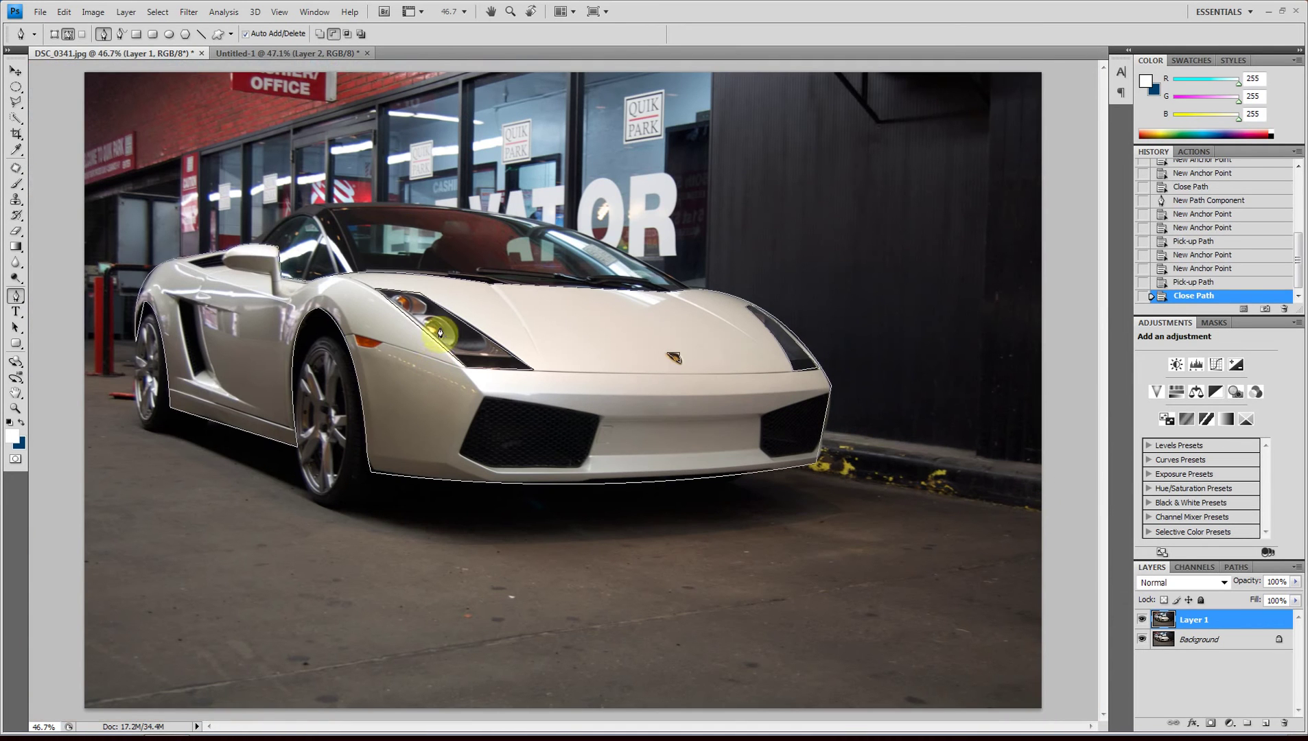
pyautogui.click(354, 339)
pyautogui.click(358, 347)
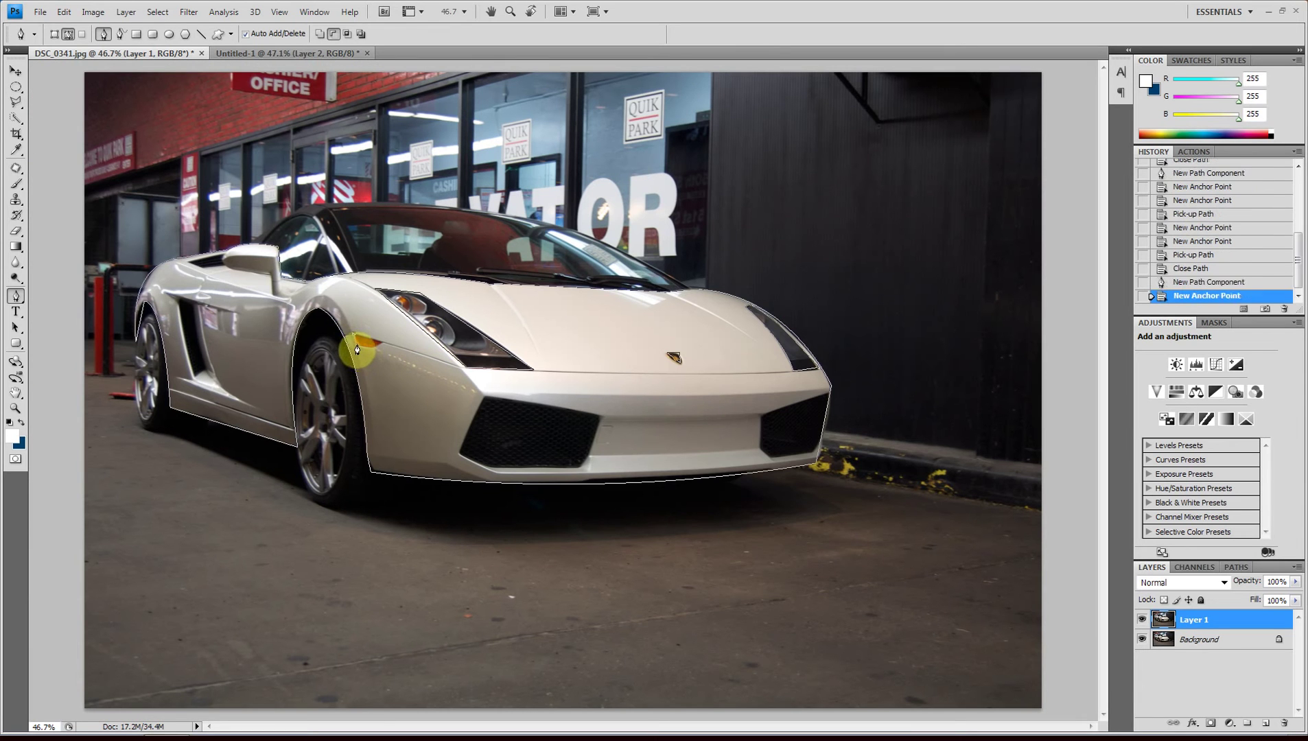
pyautogui.click(365, 366)
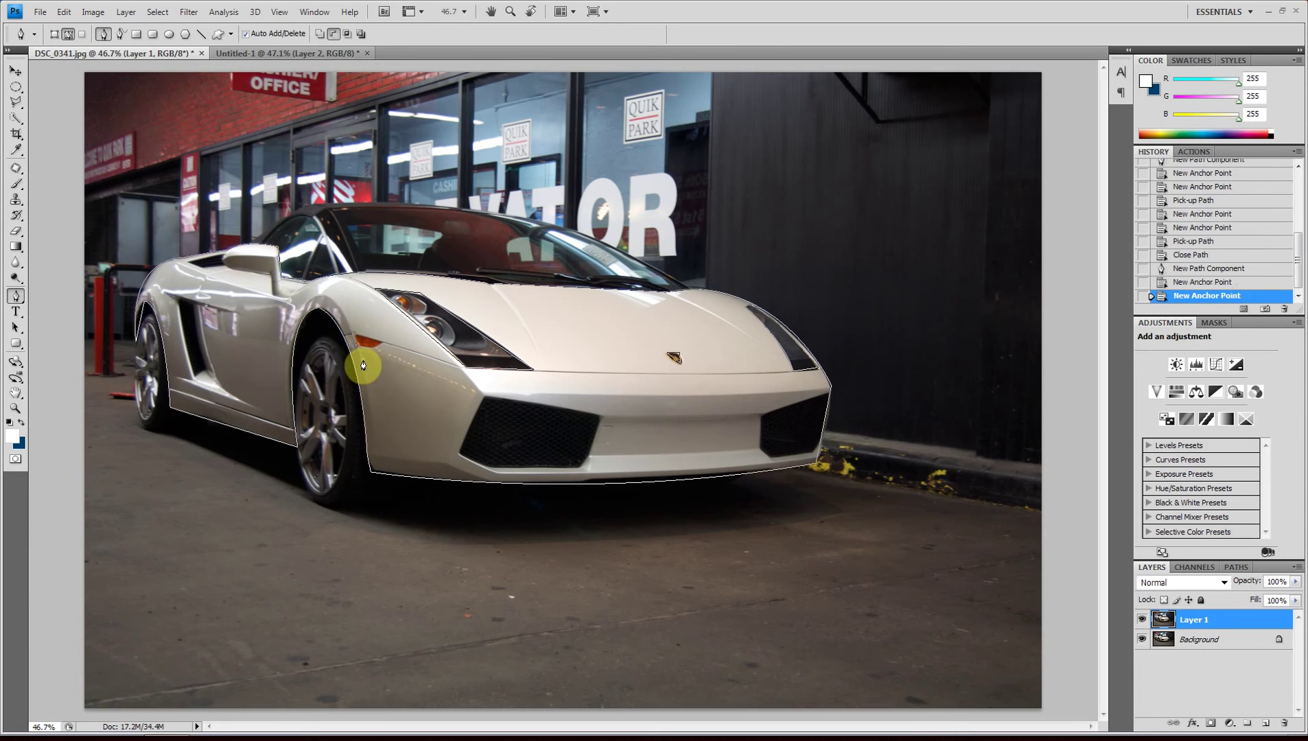
pyautogui.click(387, 345)
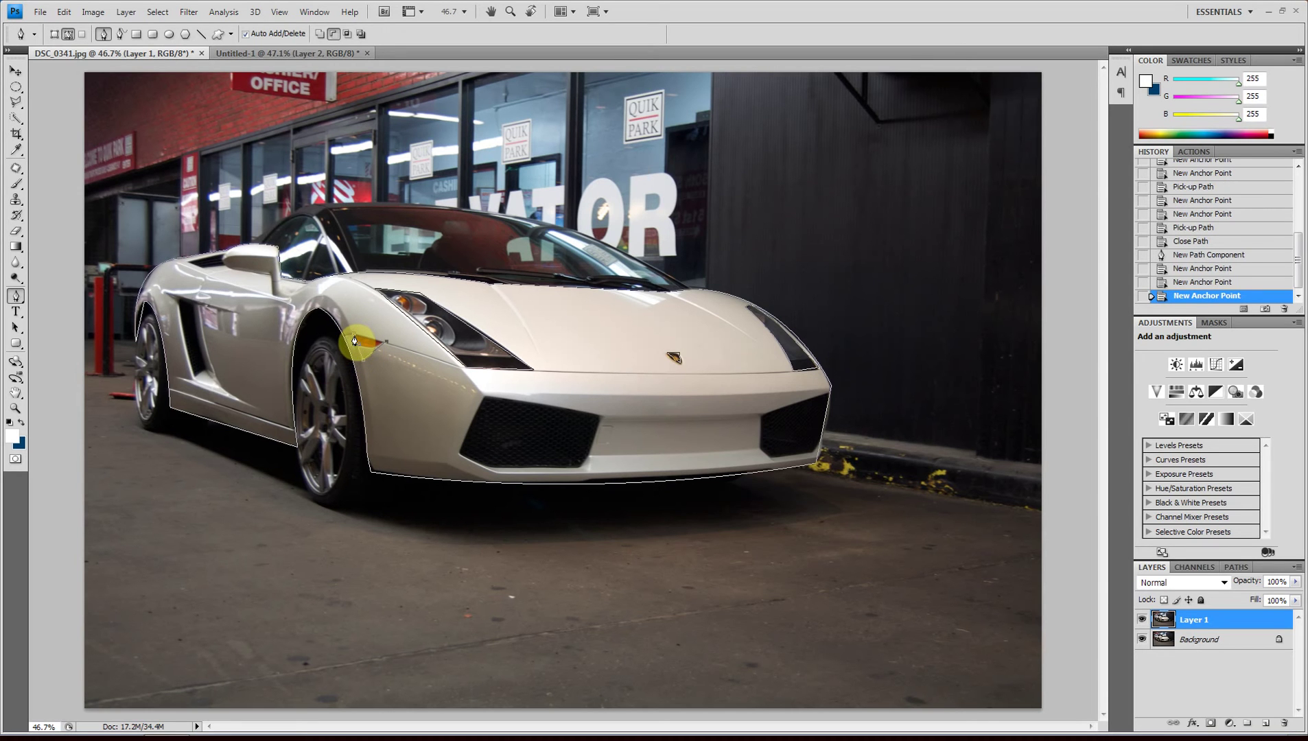
pyautogui.click(354, 341)
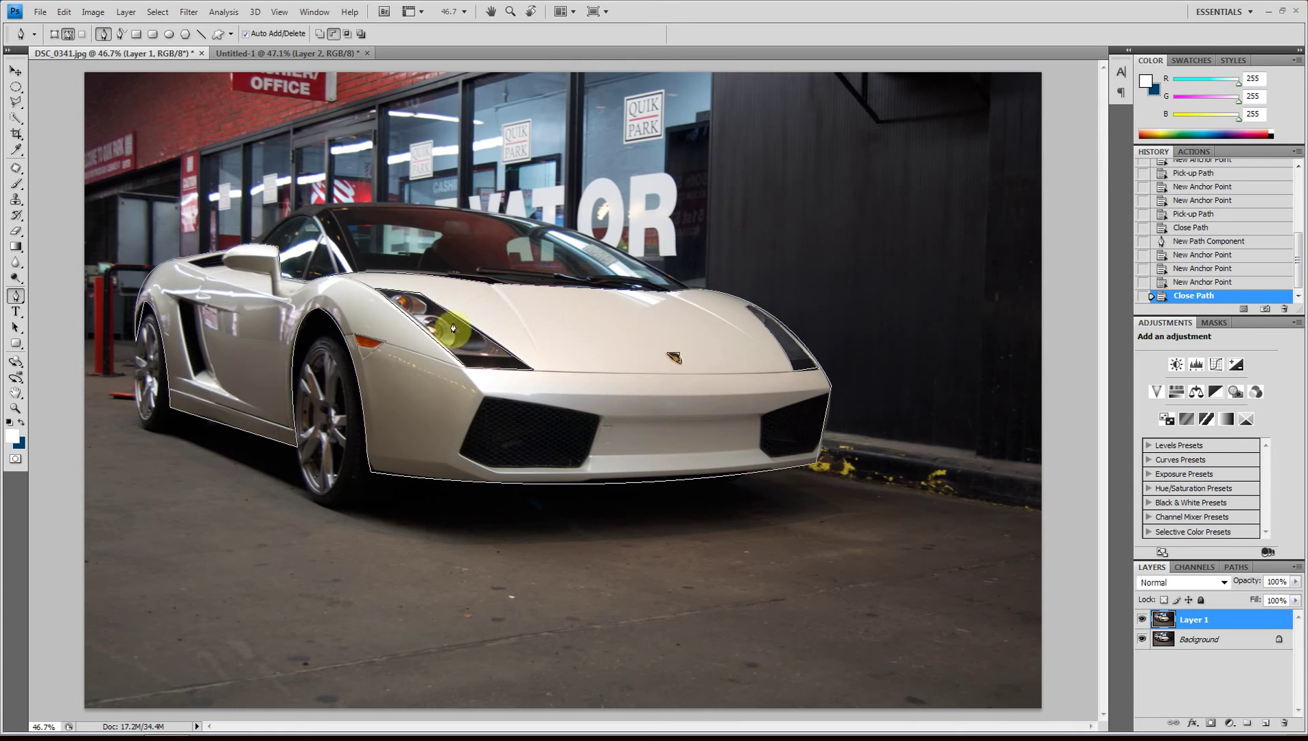
# Step: Convert the car path into a selection via Make Selection, keeping the default feather
pyautogui.rightClick(598, 341)
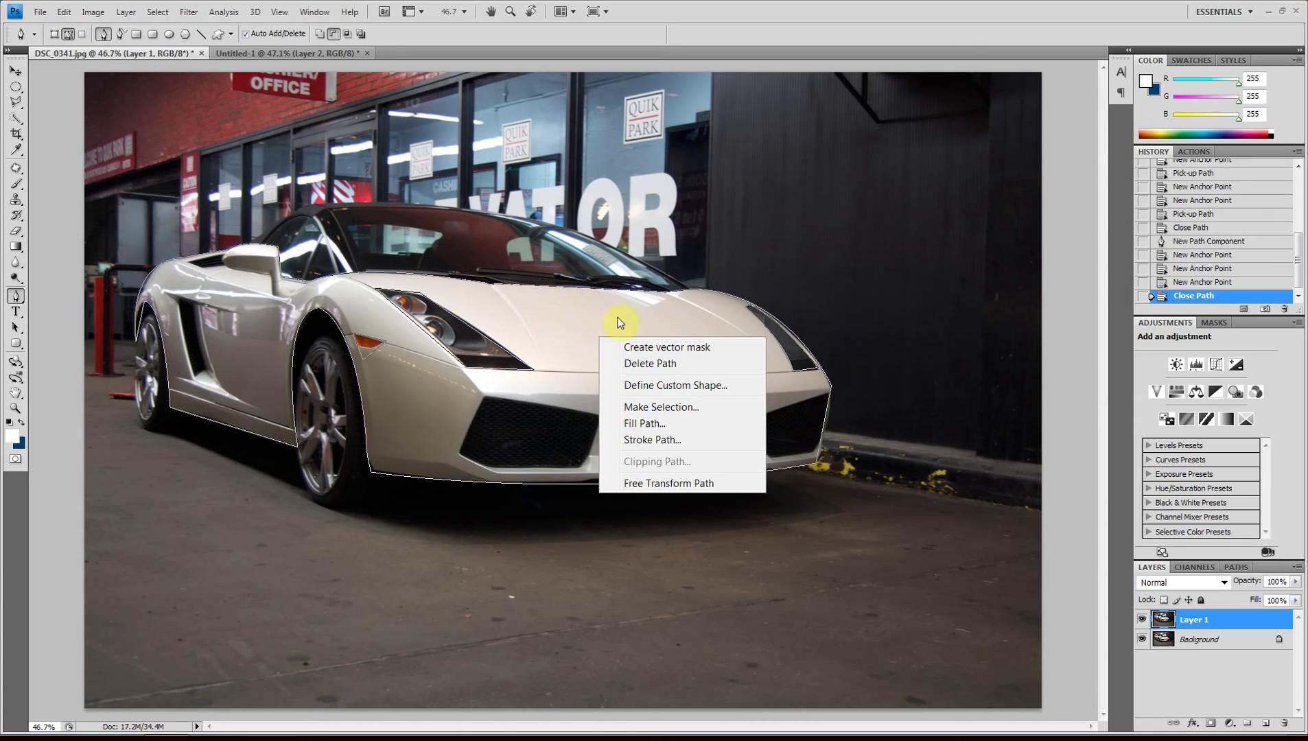
pyautogui.click(673, 408)
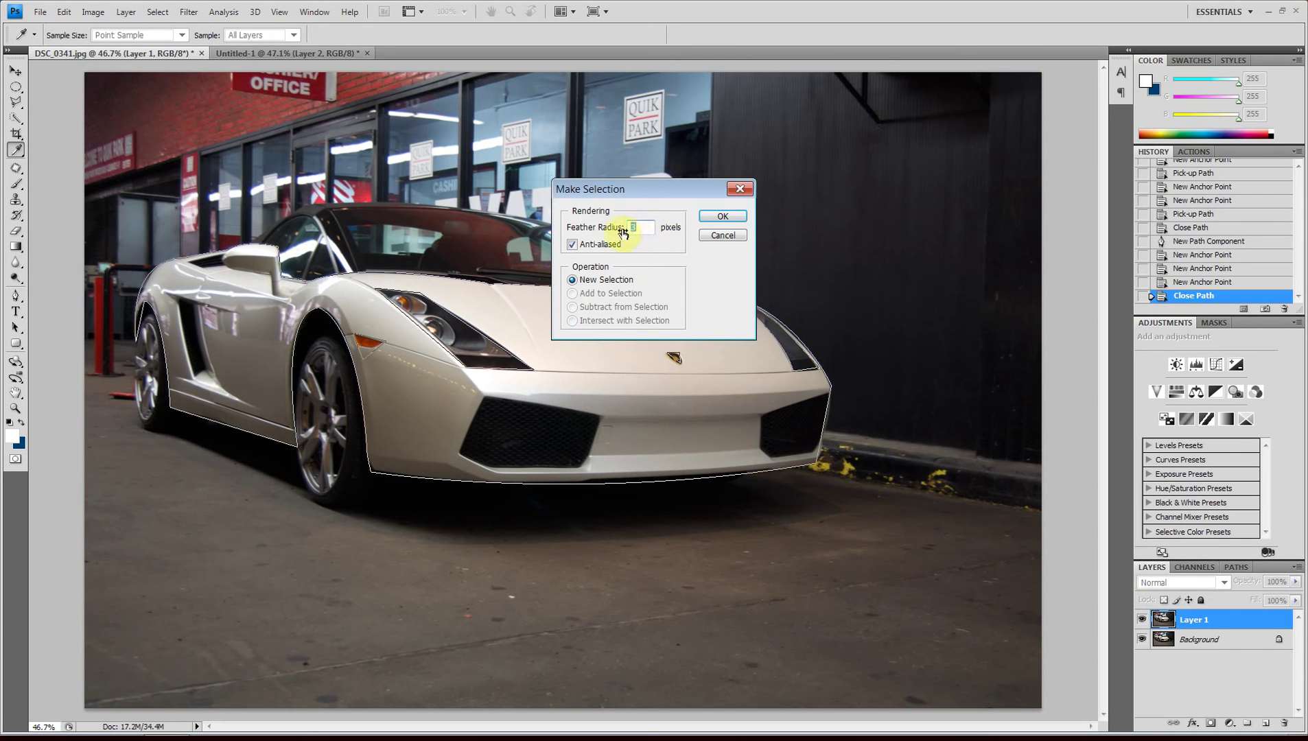
pyautogui.click(724, 218)
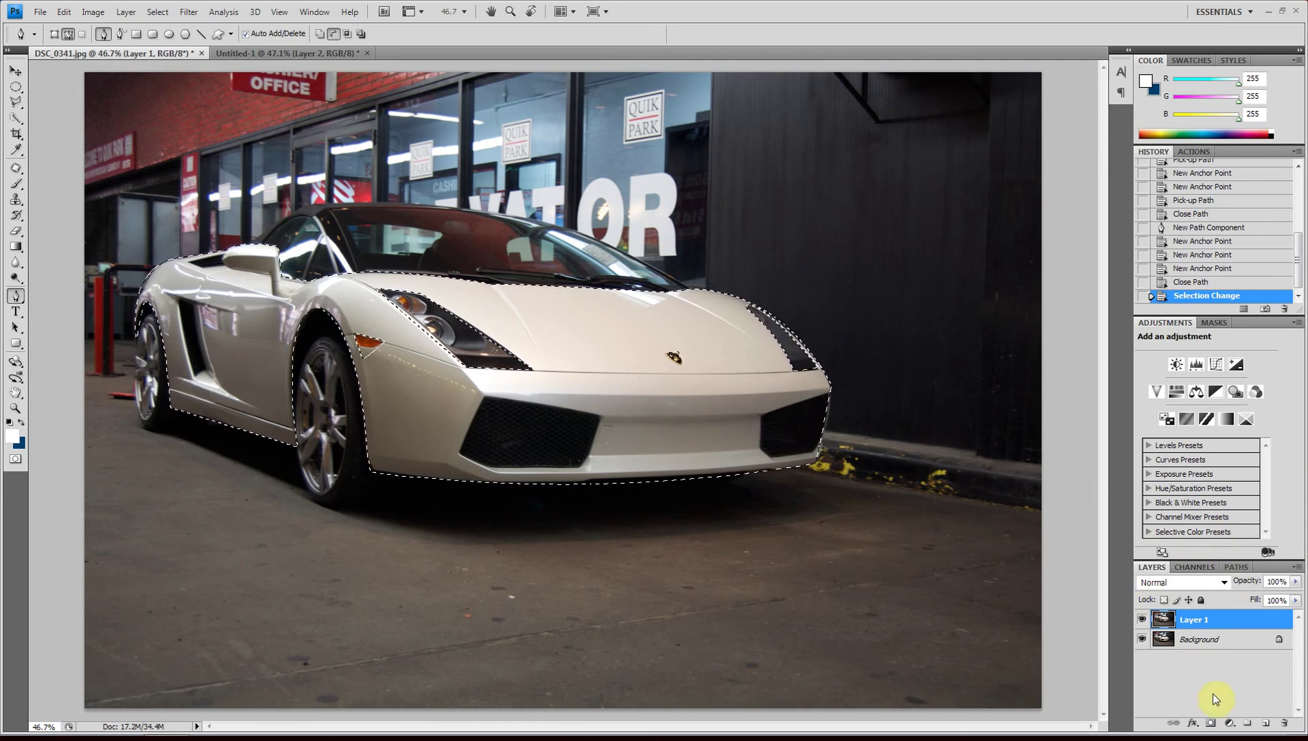
# Step: Create the Hue/Saturation 1 adjustment layer from Layer > New Adjustment Layer, accepting the defaults
pyautogui.click(1231, 724)
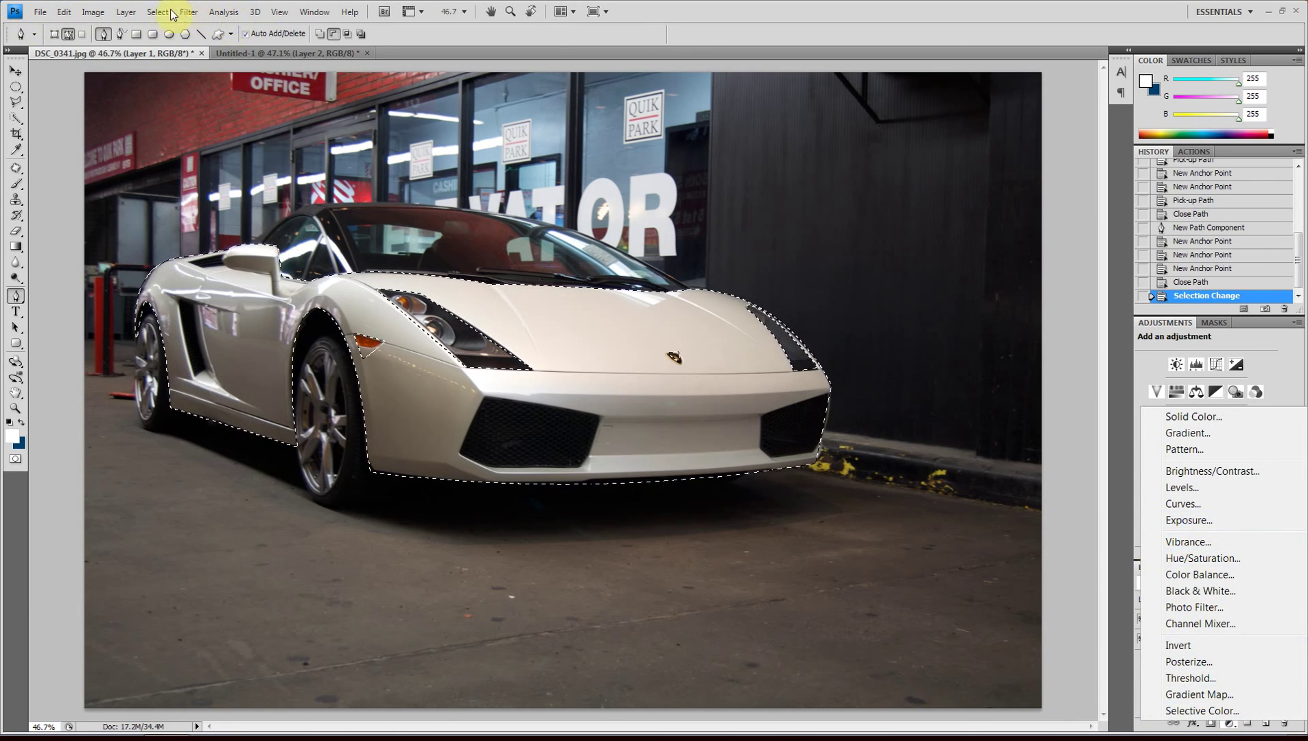
pyautogui.click(110, 12)
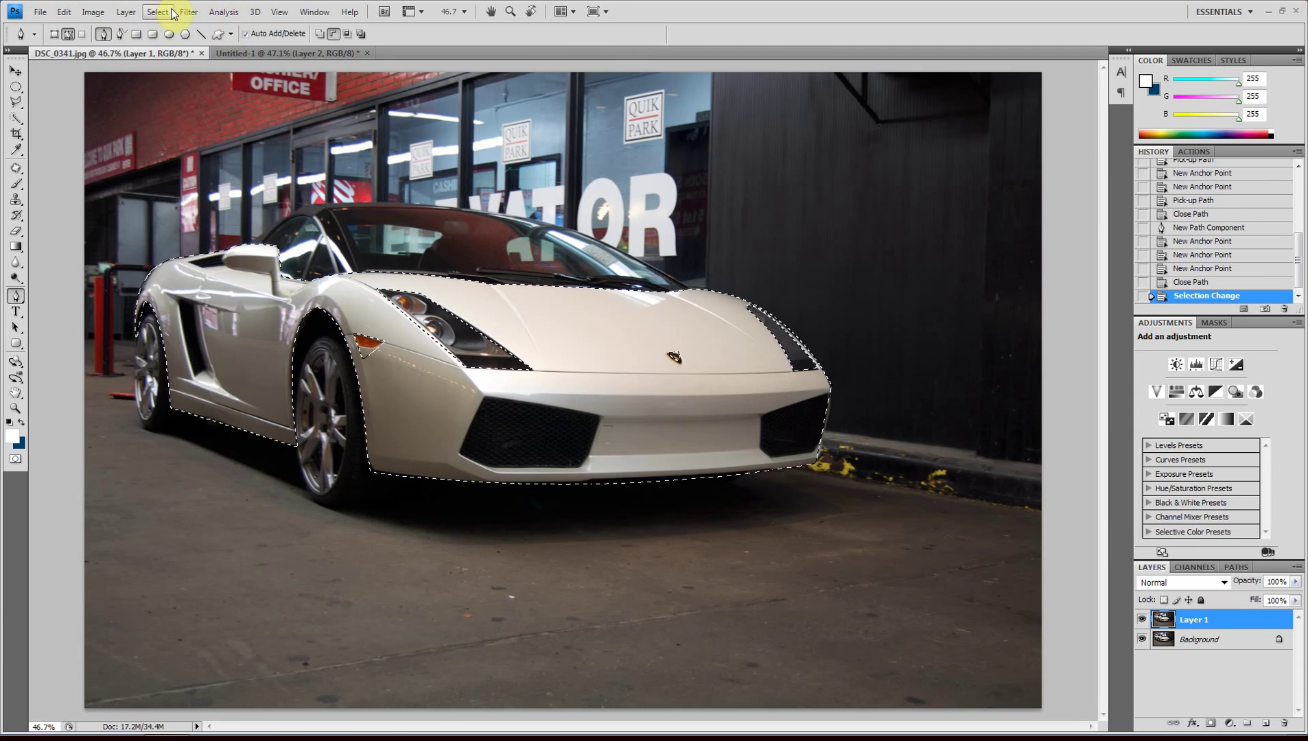
pyautogui.click(125, 11)
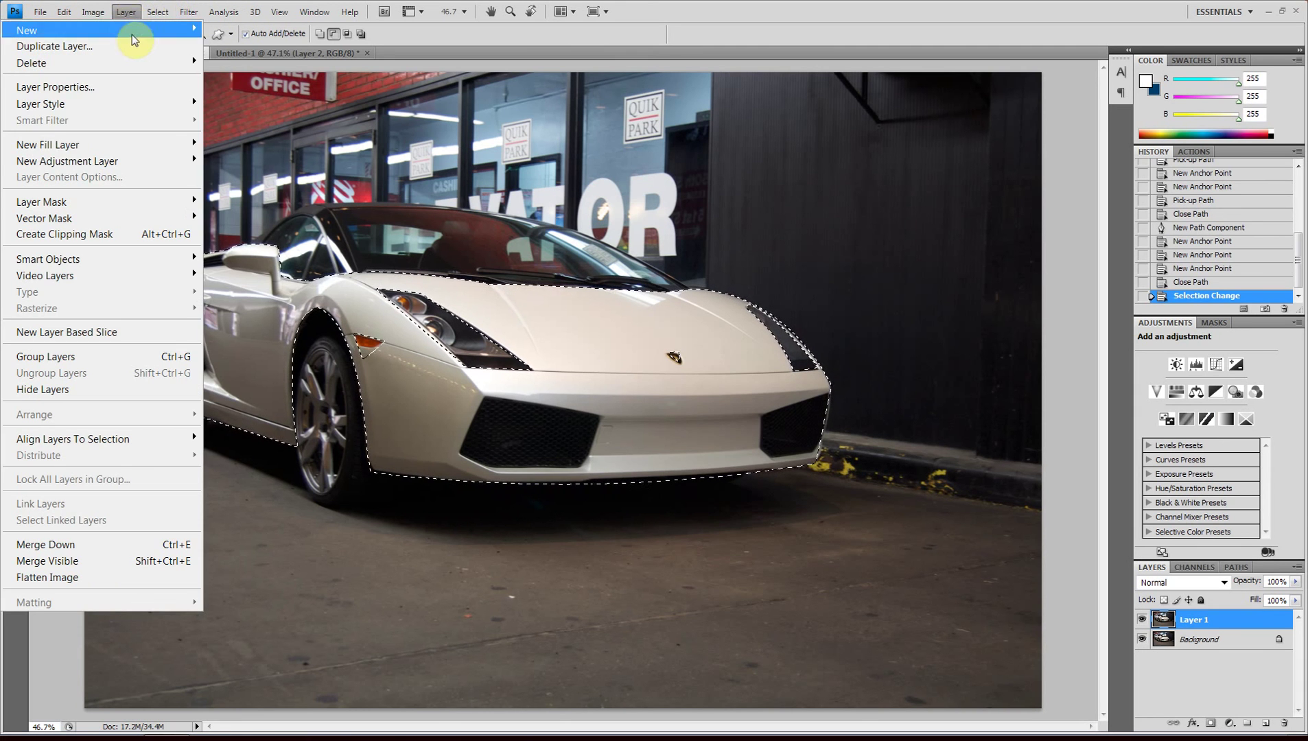
pyautogui.moveTo(161, 159)
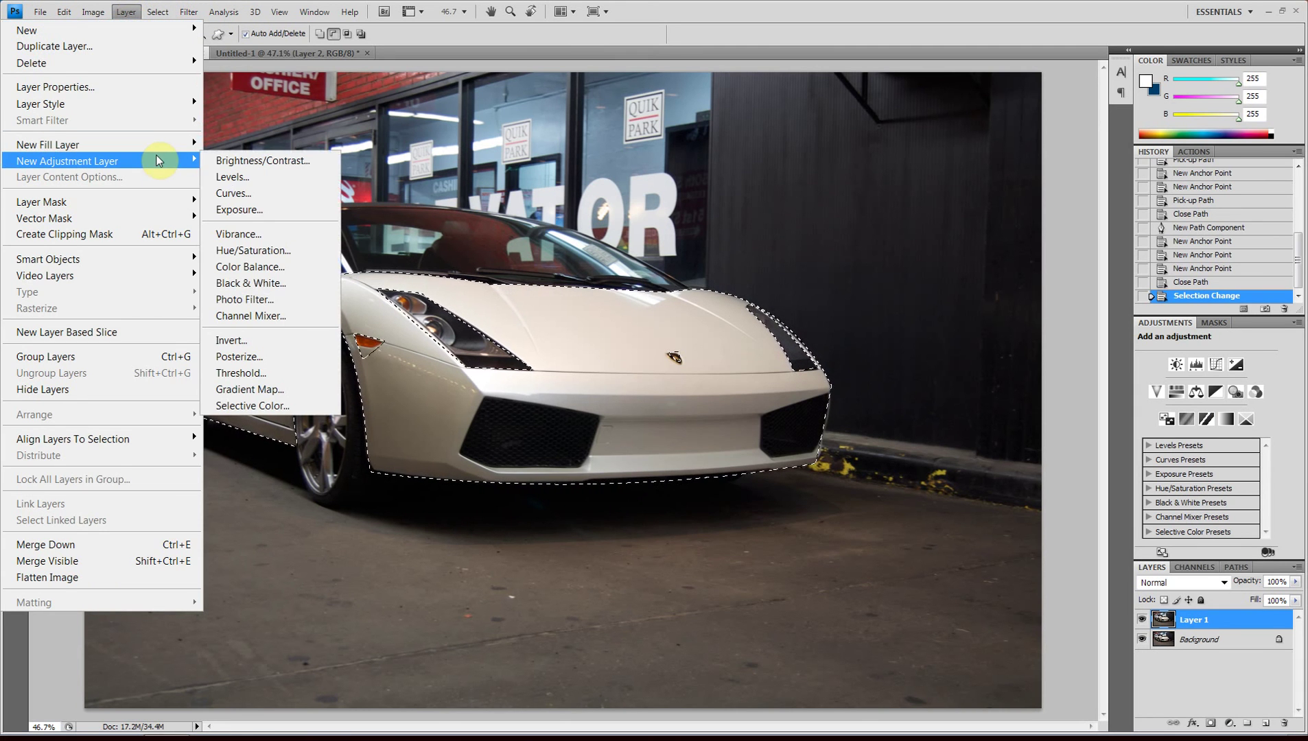
pyautogui.click(274, 249)
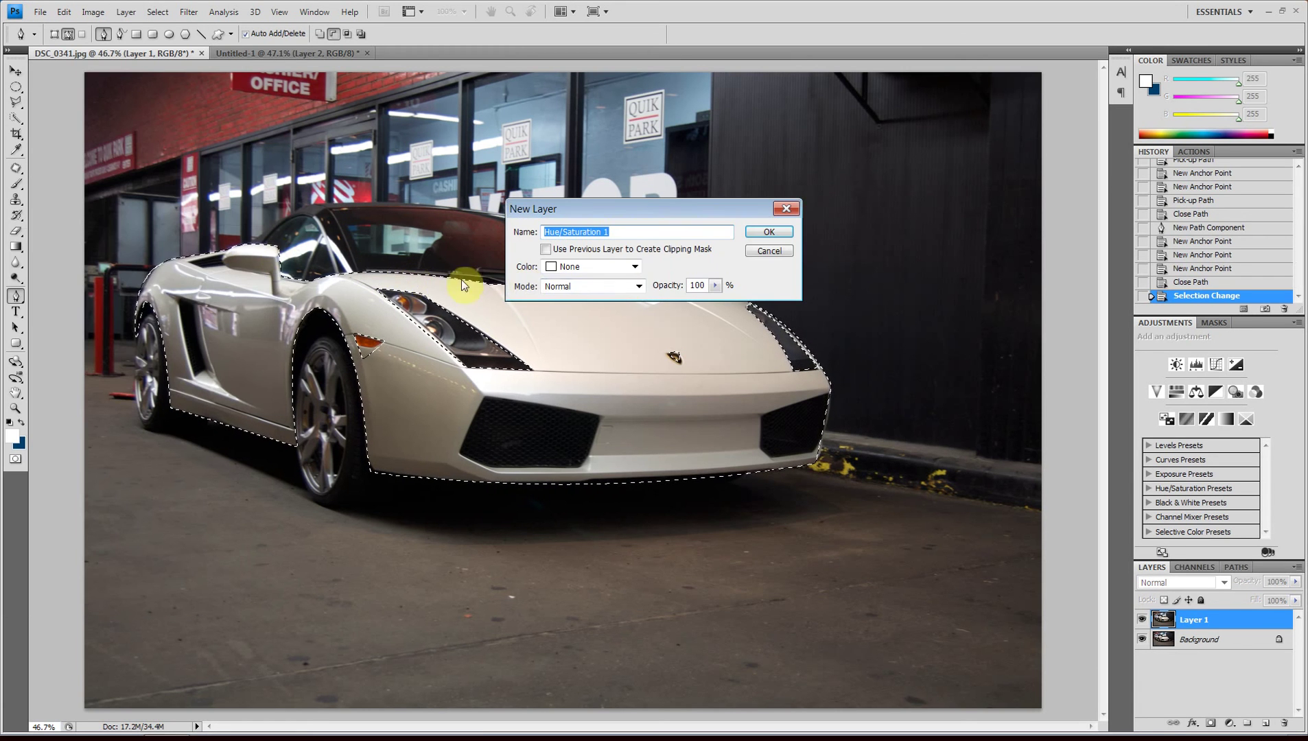
pyautogui.click(764, 235)
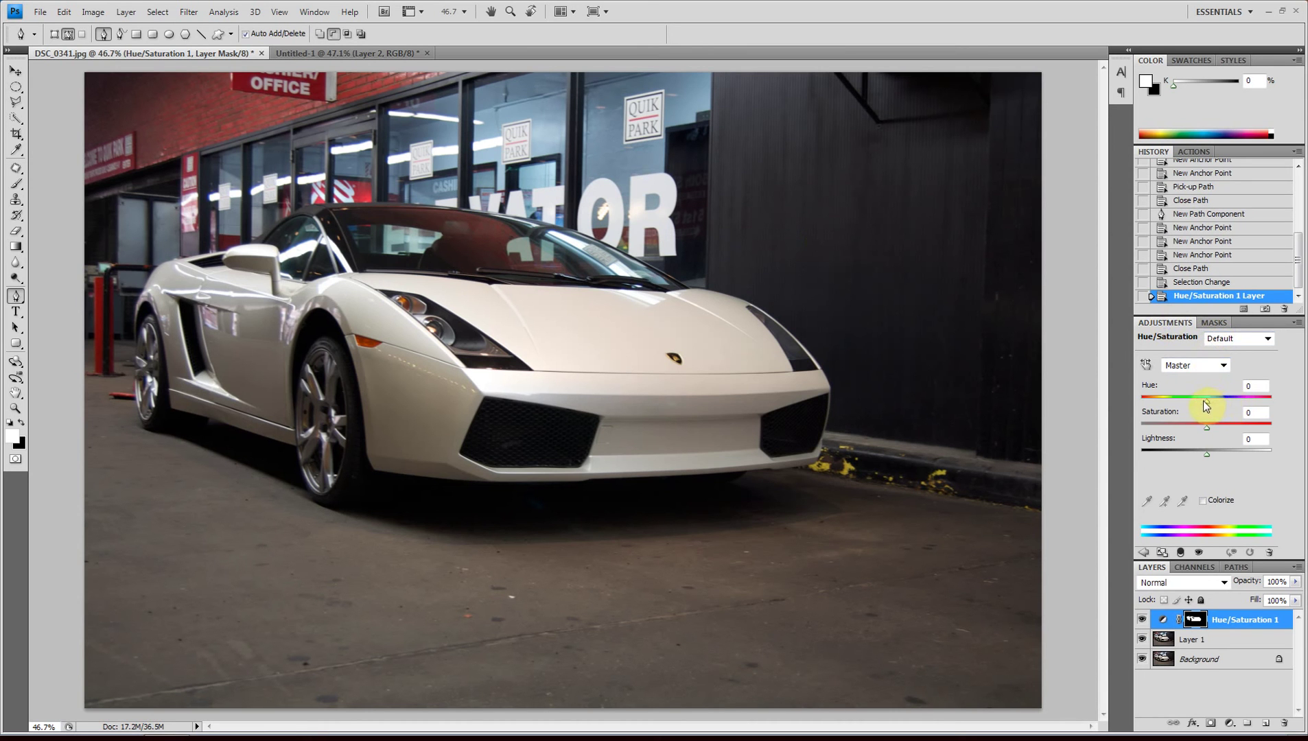
# Step: Try several Hue slider positions on the car's Hue/Saturation adjustment to preview colours
pyautogui.moveTo(1205, 401); pyautogui.dragTo(1234, 399)
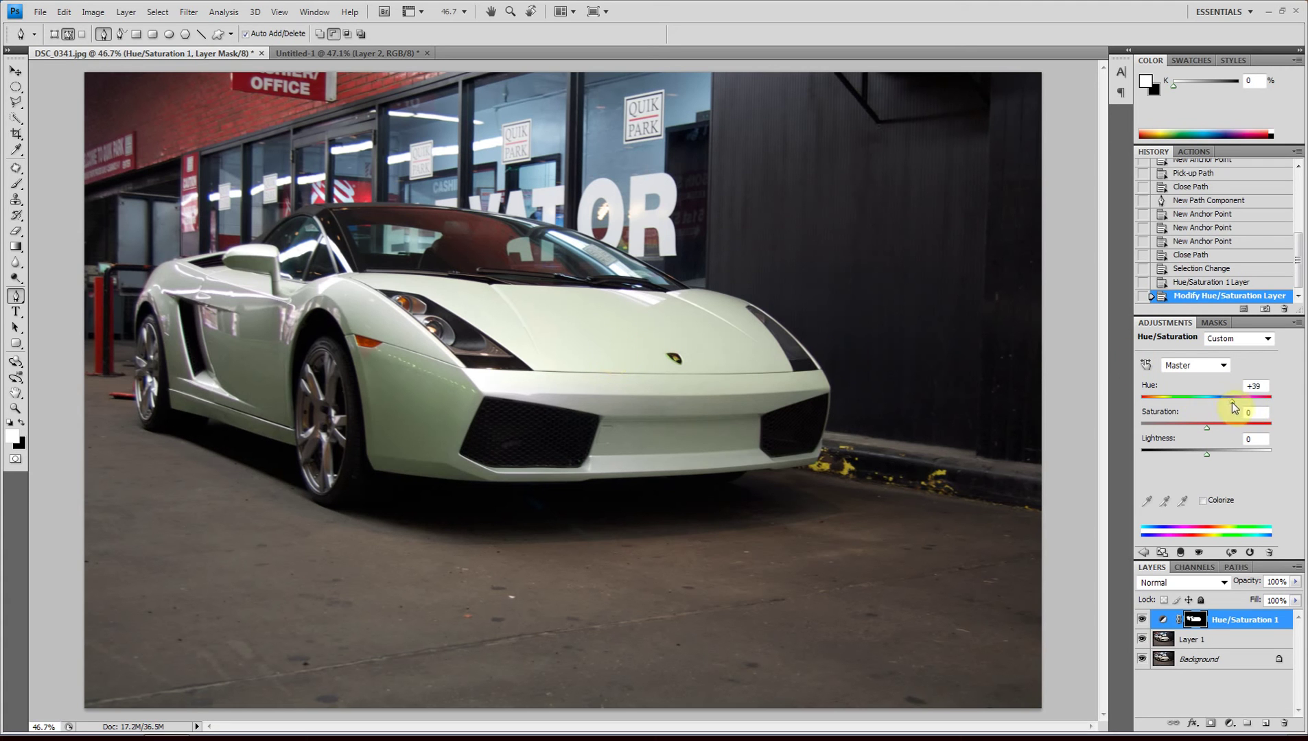
pyautogui.moveTo(1231, 403); pyautogui.dragTo(1214, 402)
pyautogui.moveTo(1214, 403)
pyautogui.mouseDown()
pyautogui.moveTo(1165, 397)
pyautogui.moveTo(1213, 404)
pyautogui.moveTo(1202, 406)
pyautogui.moveTo(1211, 420)
pyautogui.moveTo(1204, 405)
pyautogui.mouseUp()
# Step: Turn on Colorize and set Hue 4, Saturation 59, Lightness -38 for a deep red car
pyautogui.click(1203, 500)
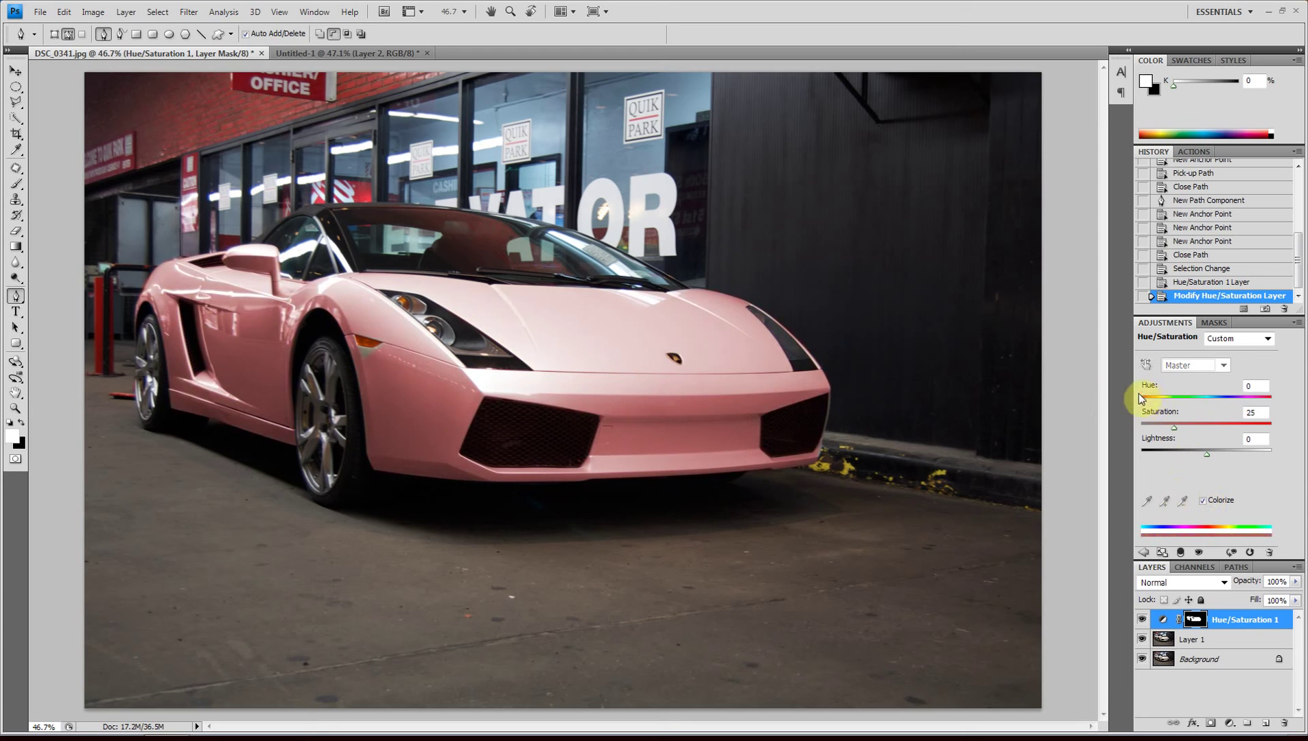
pyautogui.moveTo(1142, 400); pyautogui.dragTo(1212, 402)
pyautogui.moveTo(1177, 429)
pyautogui.mouseDown()
pyautogui.moveTo(1231, 428)
pyautogui.moveTo(1208, 455)
pyautogui.moveTo(1182, 454)
pyautogui.mouseUp()
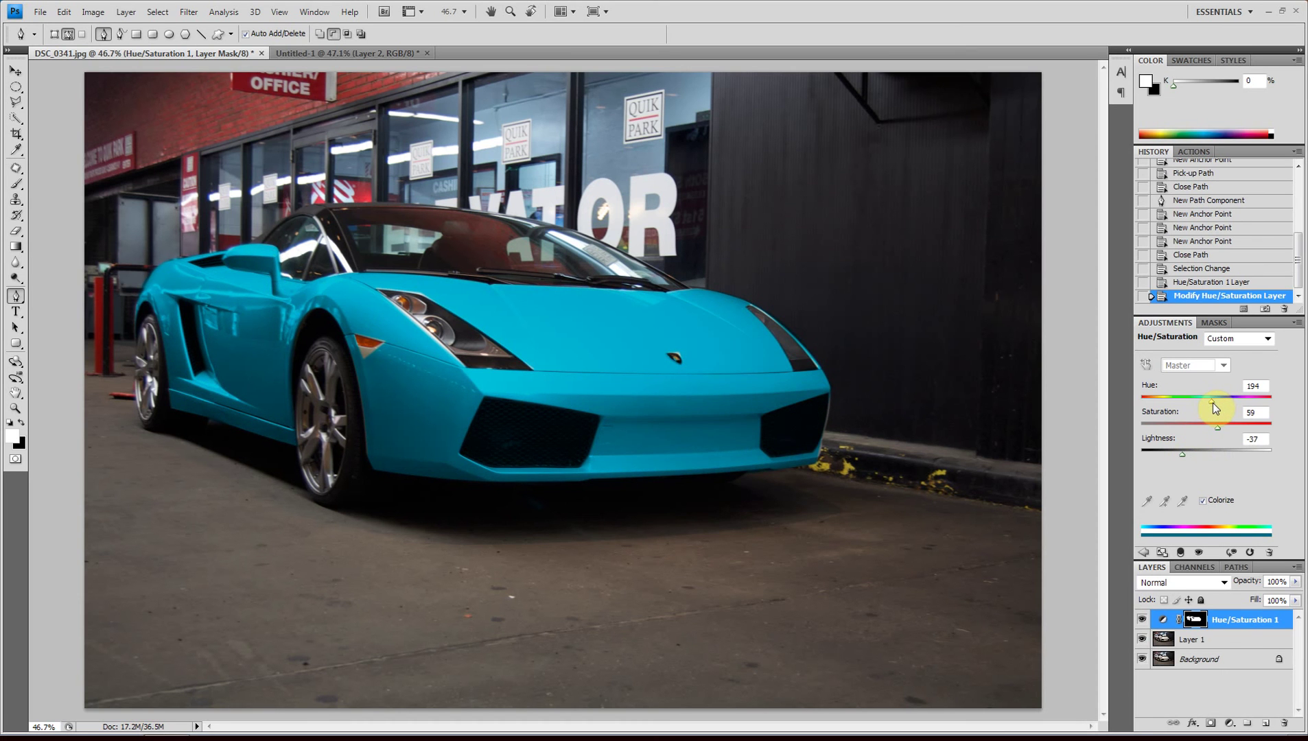
pyautogui.moveTo(1215, 403); pyautogui.dragTo(1141, 400)
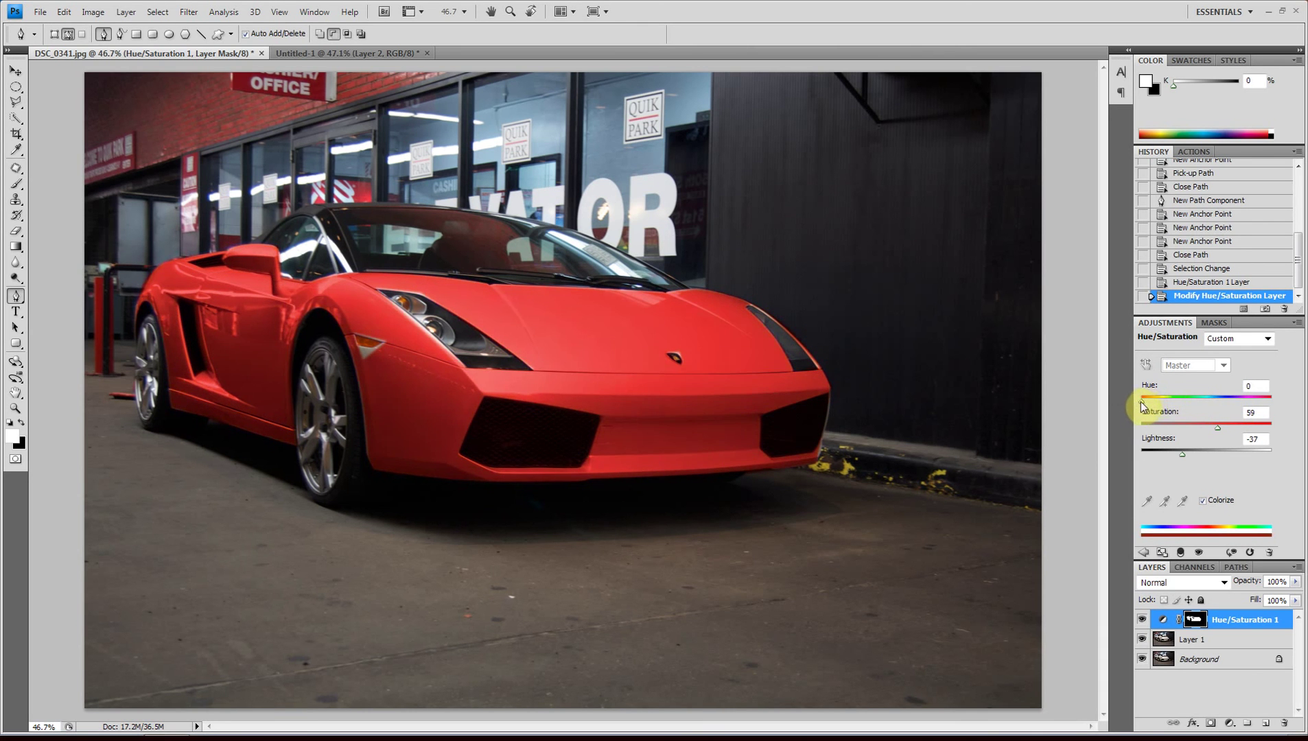
pyautogui.moveTo(1141, 402); pyautogui.dragTo(1145, 401)
pyautogui.moveTo(1185, 461); pyautogui.dragTo(1185, 457)
# Step: Paint the Hue/Saturation mask with the Brush tool along the front fender
pyautogui.click(15, 185)
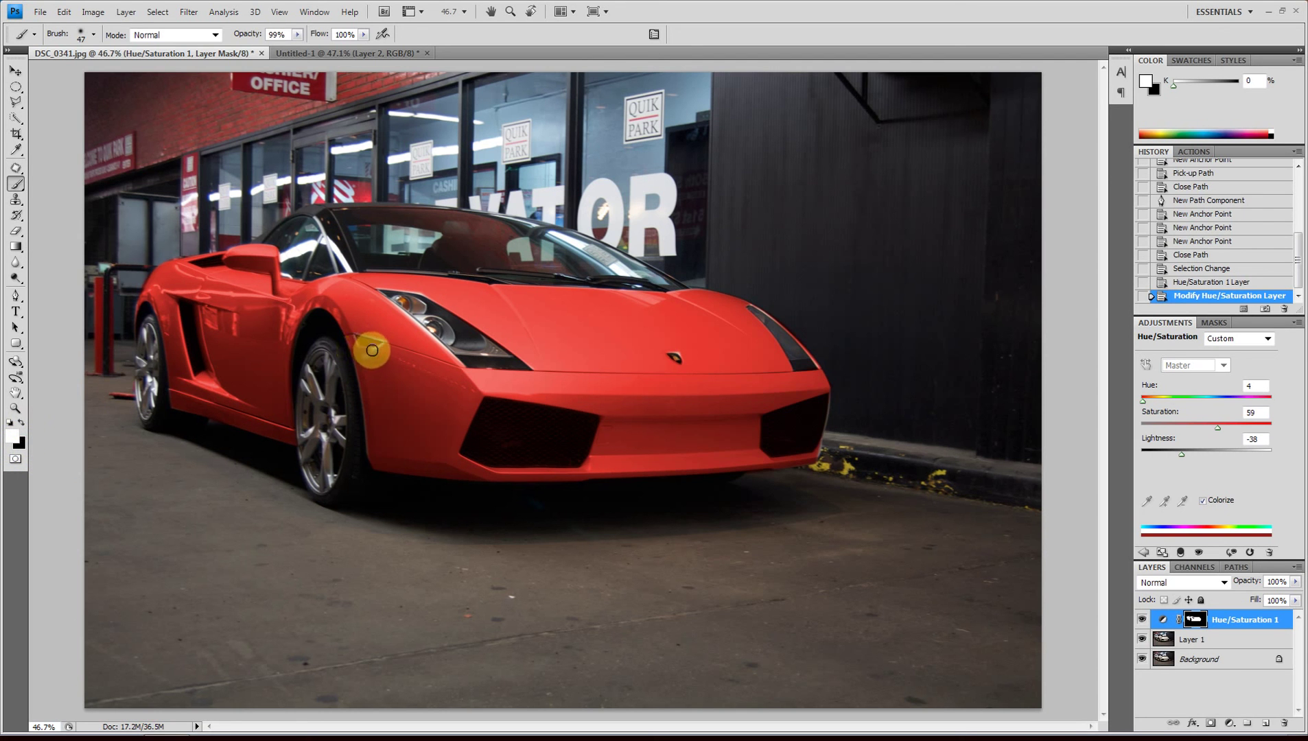
pyautogui.moveTo(379, 352); pyautogui.dragTo(364, 357)
pyautogui.moveTo(391, 300)
pyautogui.mouseDown()
pyautogui.moveTo(367, 278)
pyautogui.moveTo(421, 283)
pyautogui.moveTo(390, 314)
pyautogui.moveTo(442, 361)
pyautogui.moveTo(409, 313)
pyautogui.mouseUp()
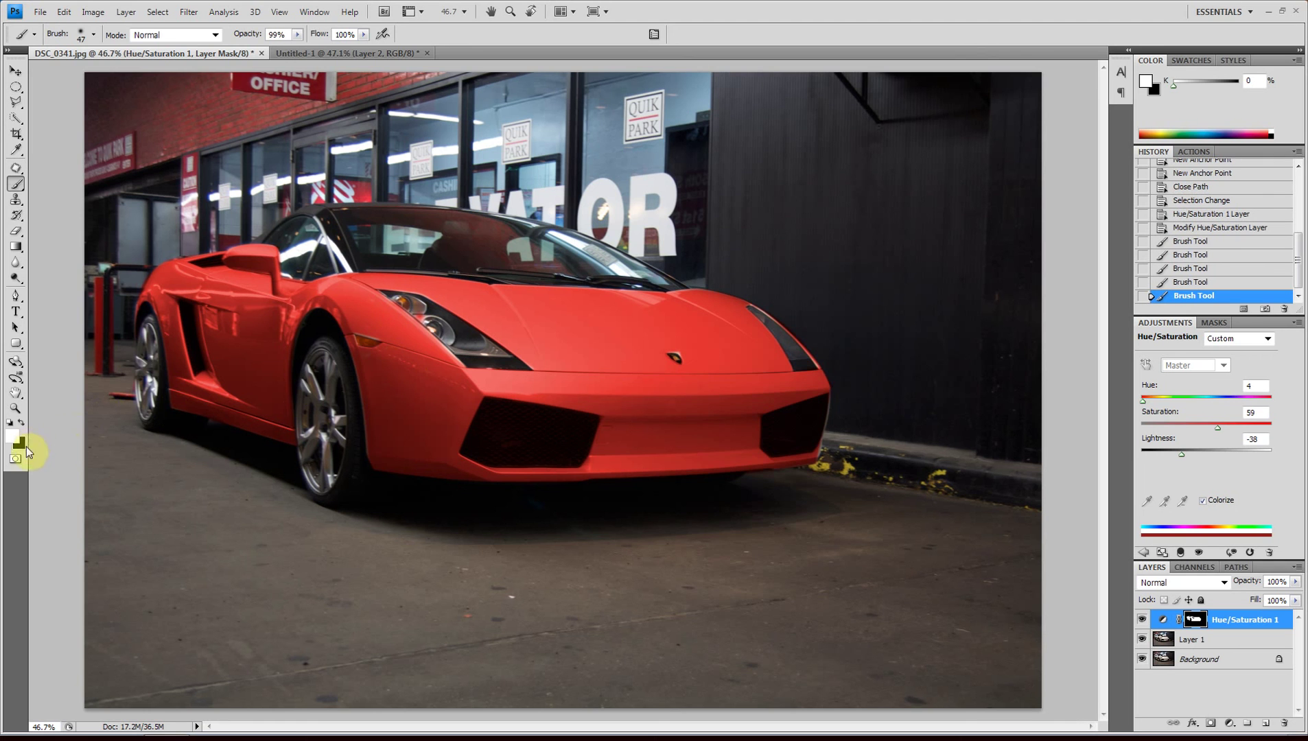
# Step: Paint the mask over the left headlight to remove the red spill, swapping colours with X
pyautogui.moveTo(436, 338); pyautogui.dragTo(433, 332)
pyautogui.click(438, 332)
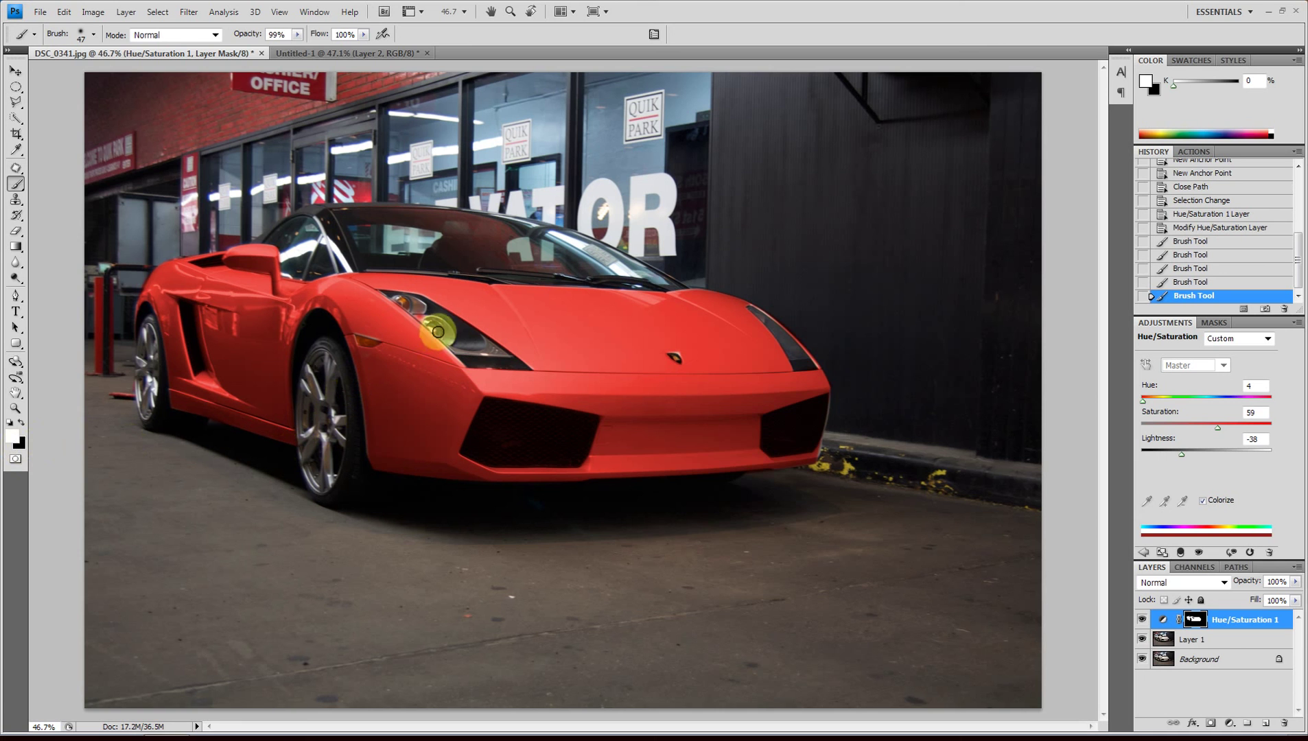
pyautogui.moveTo(440, 331); pyautogui.dragTo(424, 306)
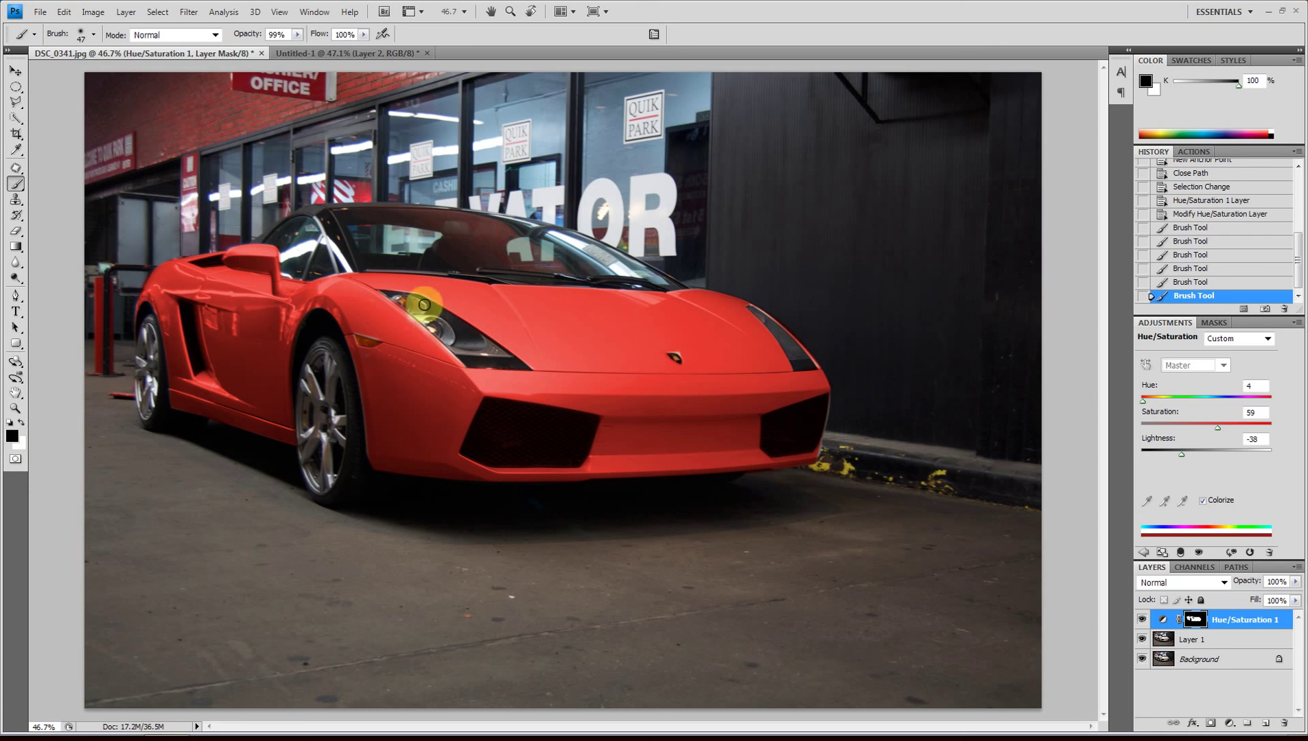
pyautogui.press('x')
pyautogui.click(751, 306)
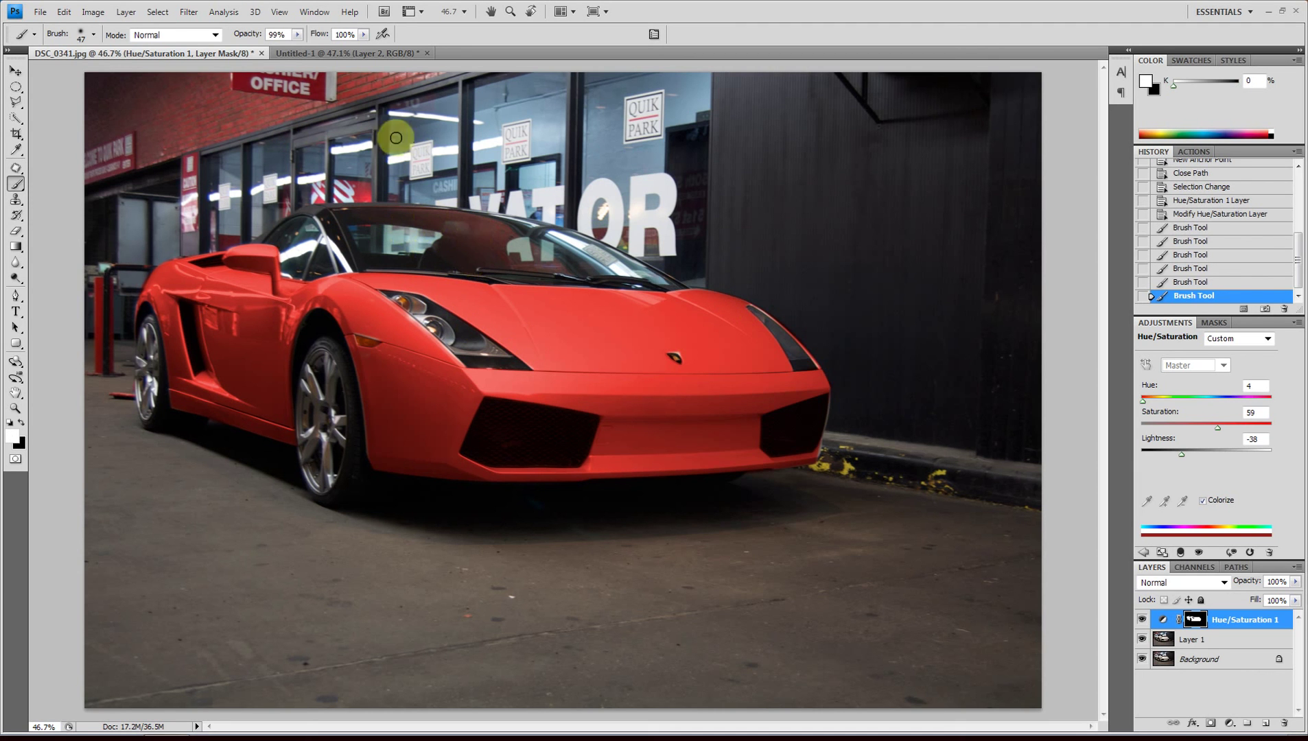
# Step: Shrink the brush's Master Diameter and zoom in on the car's front
pyautogui.click(94, 35)
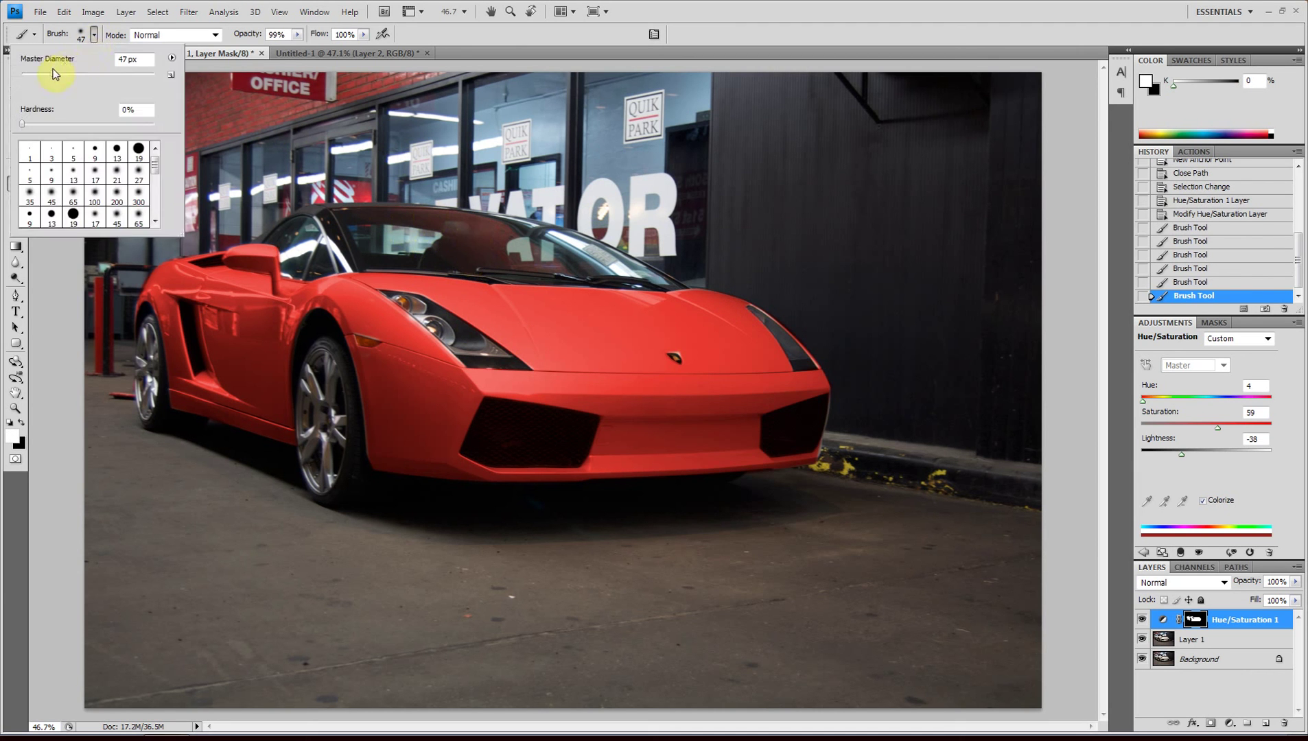
pyautogui.moveTo(53, 68); pyautogui.dragTo(30, 72)
pyautogui.click(762, 311)
pyautogui.scroll(1, 806, 347)
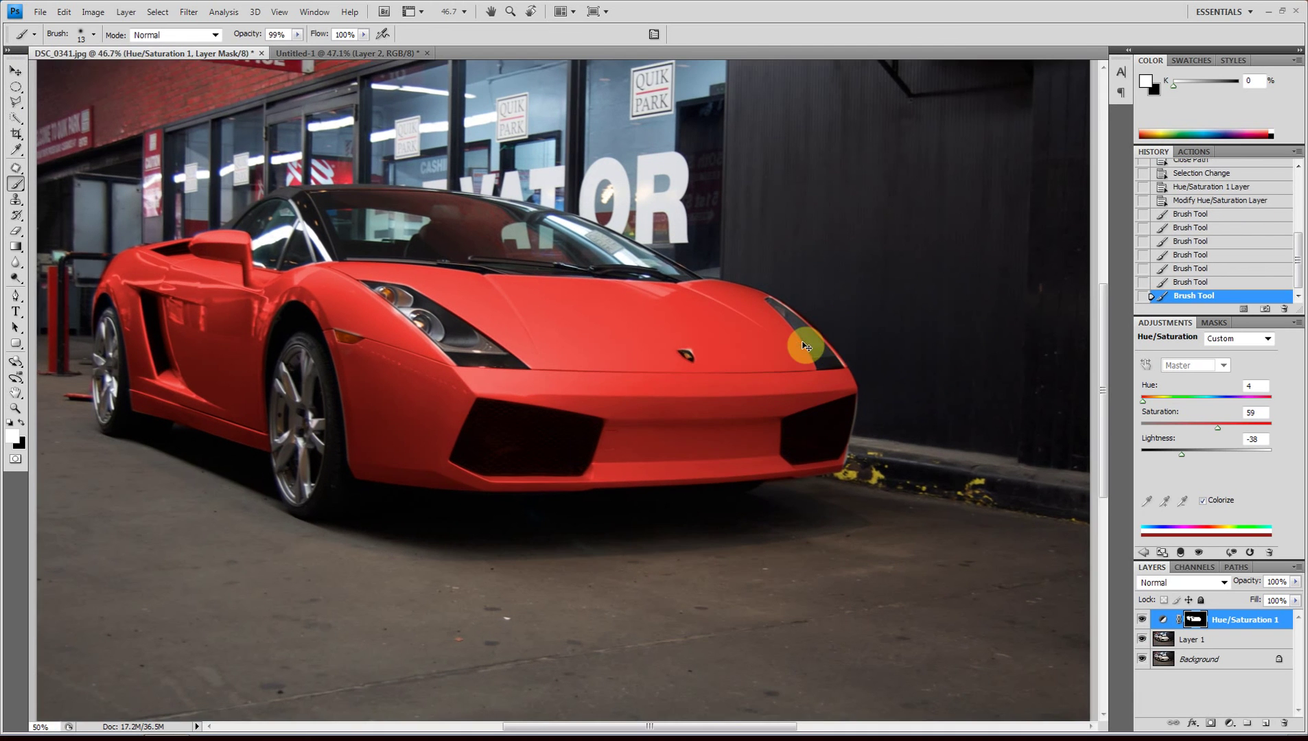
pyautogui.scroll(2, 805, 347)
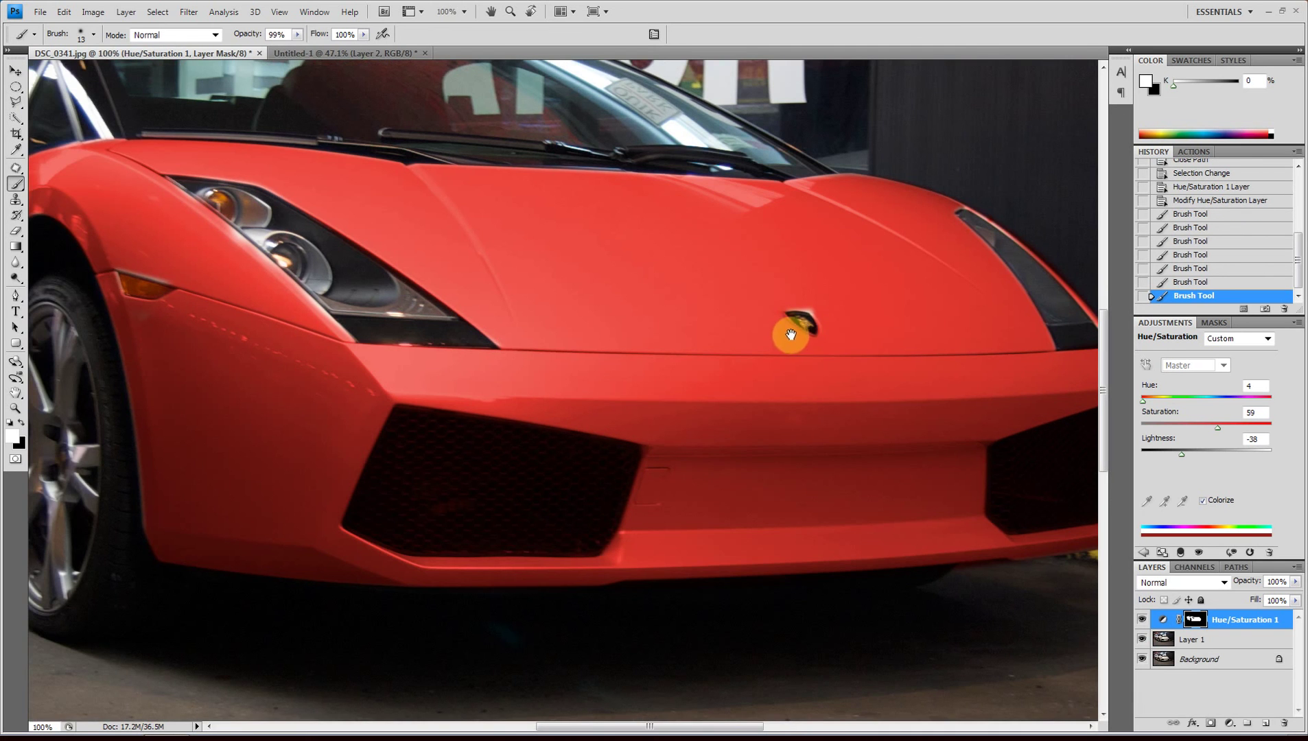
pyautogui.moveTo(829, 330); pyautogui.dragTo(640, 425)
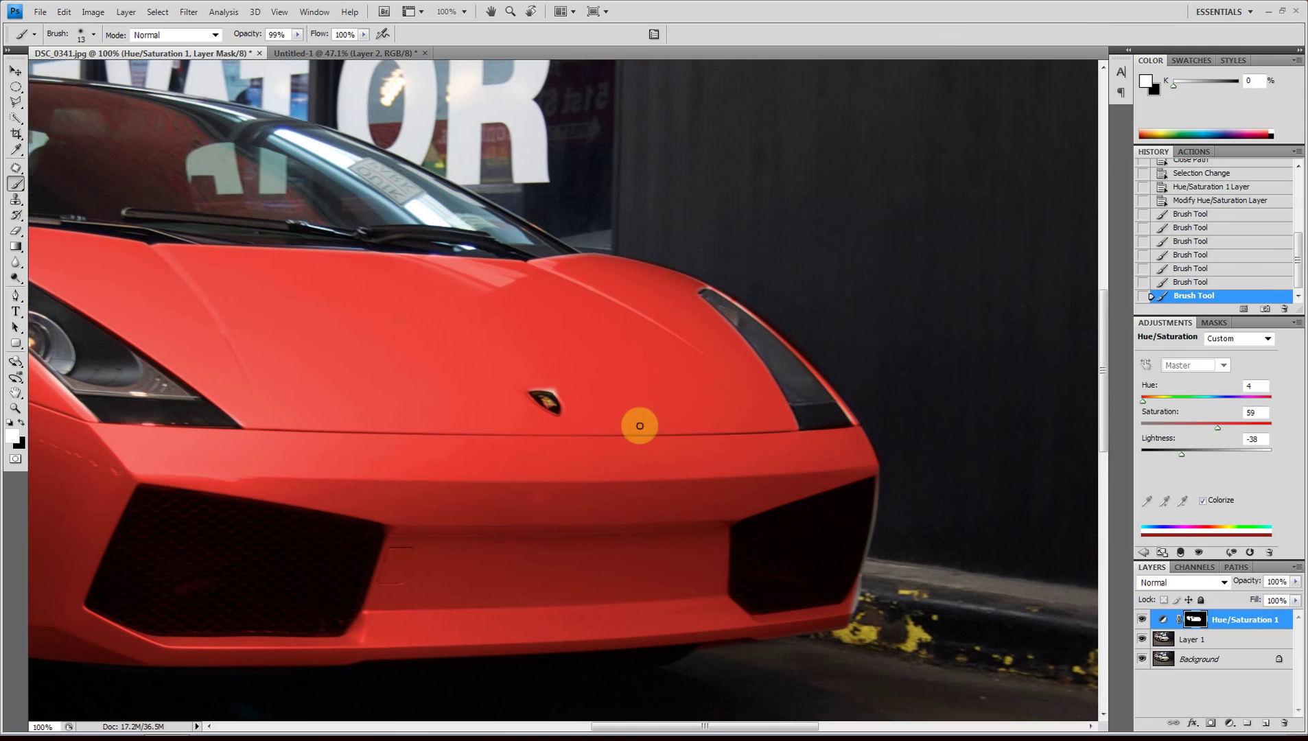
# Step: Touch up the mask around the hood badge, headlight edge and bumper's right edge
pyautogui.moveTo(552, 393); pyautogui.dragTo(532, 387)
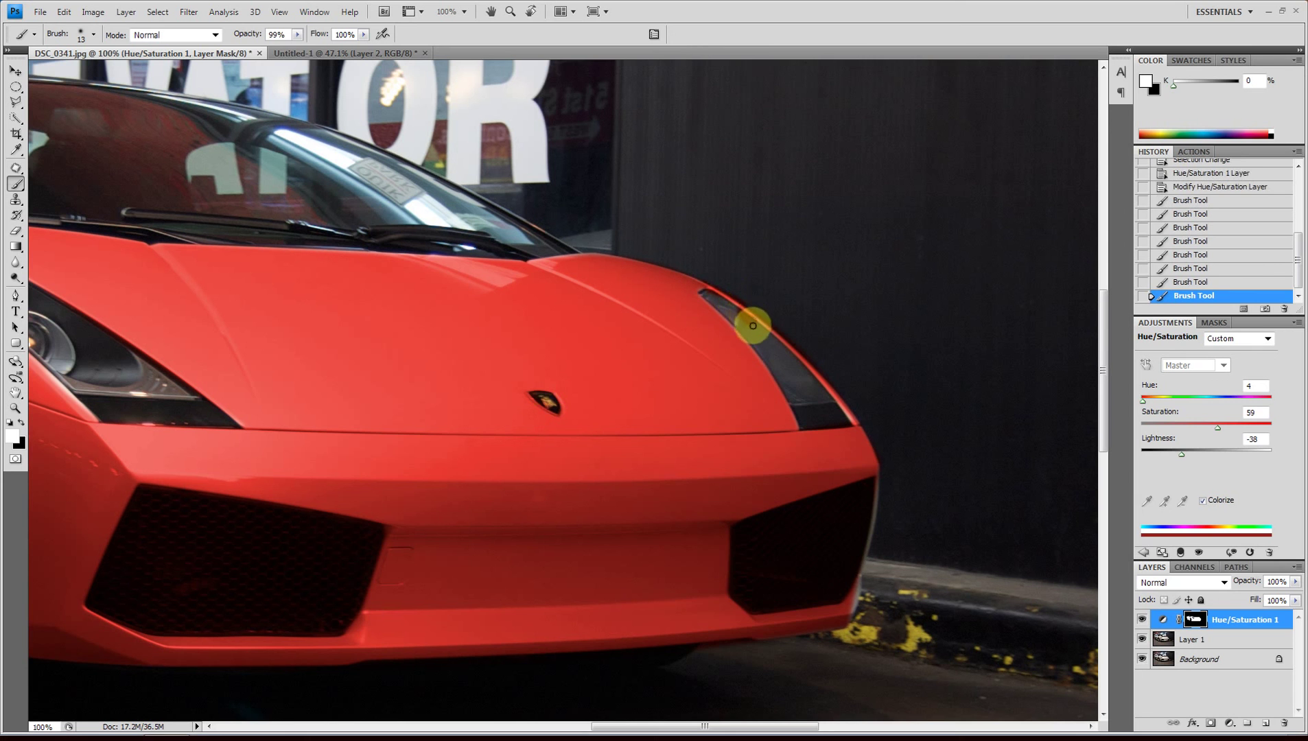
pyautogui.moveTo(753, 326)
pyautogui.mouseDown()
pyautogui.moveTo(845, 357)
pyautogui.moveTo(789, 345)
pyautogui.mouseUp()
pyautogui.press('x')
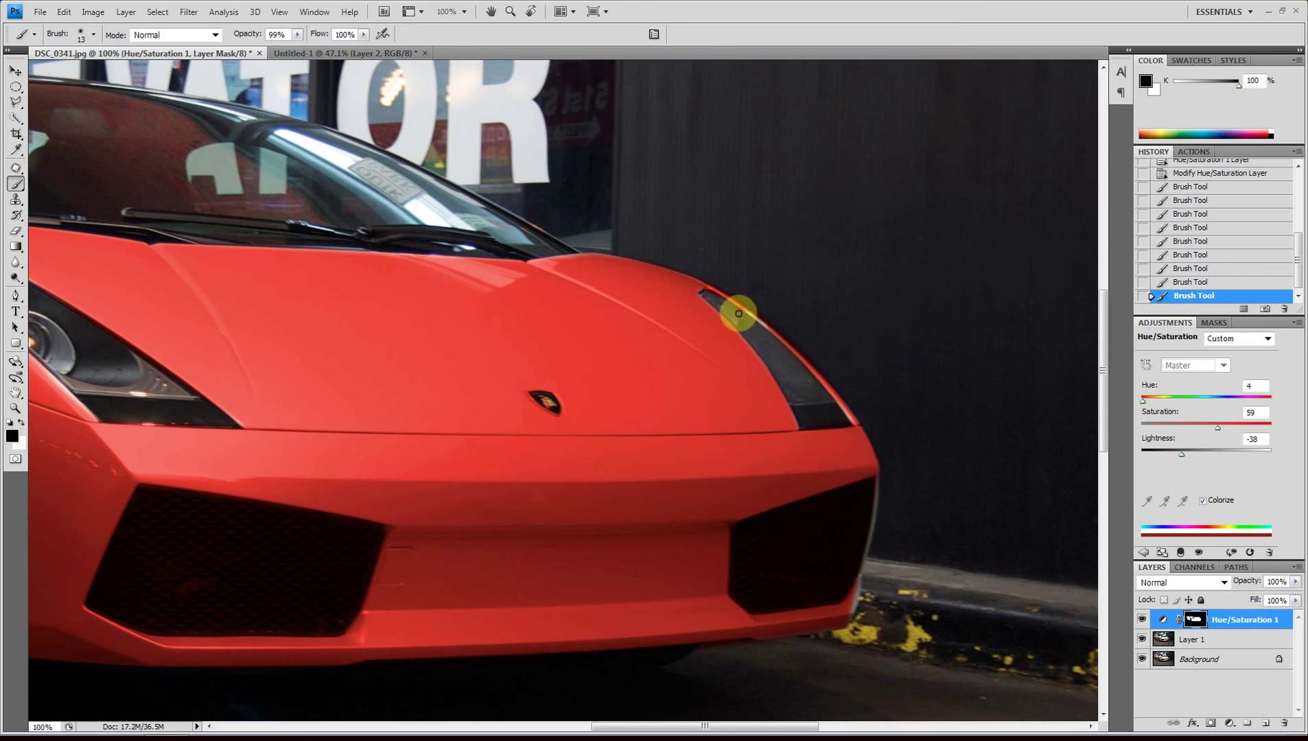
pyautogui.press('x')
pyautogui.moveTo(739, 314); pyautogui.dragTo(754, 313)
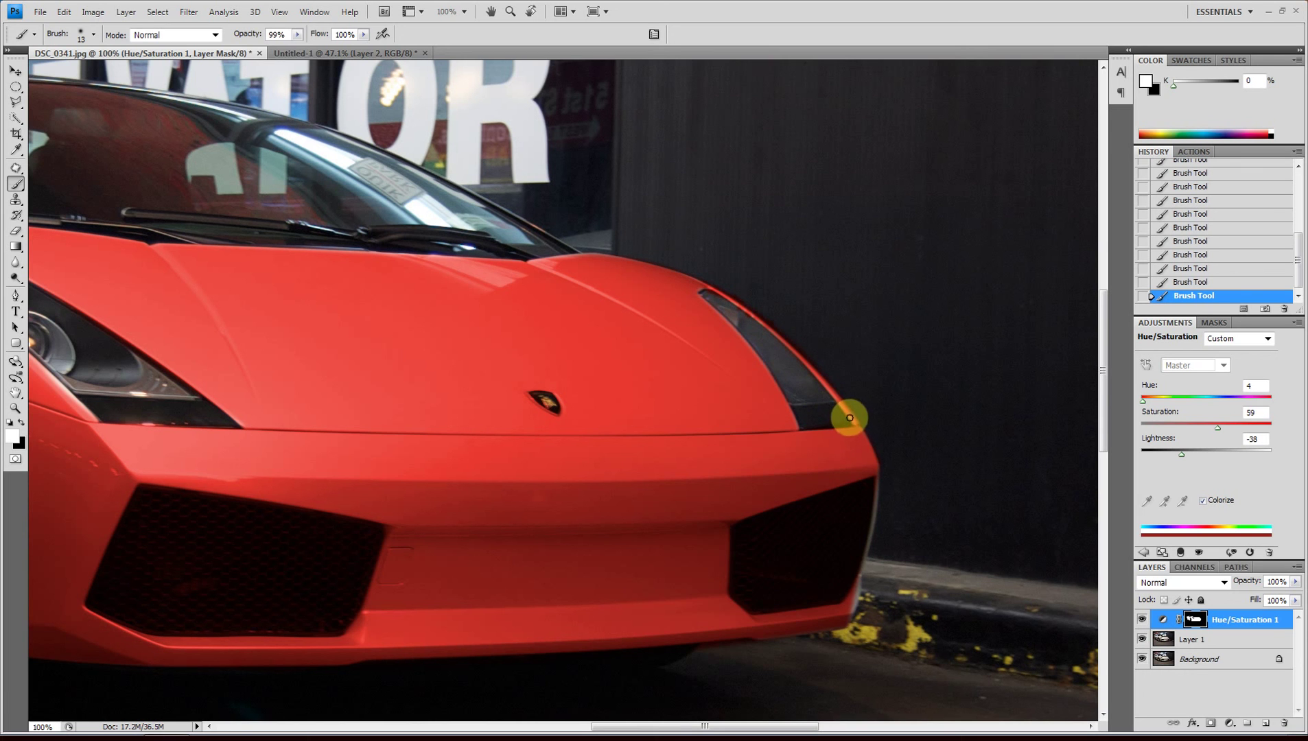
pyautogui.moveTo(879, 488); pyautogui.dragTo(854, 608)
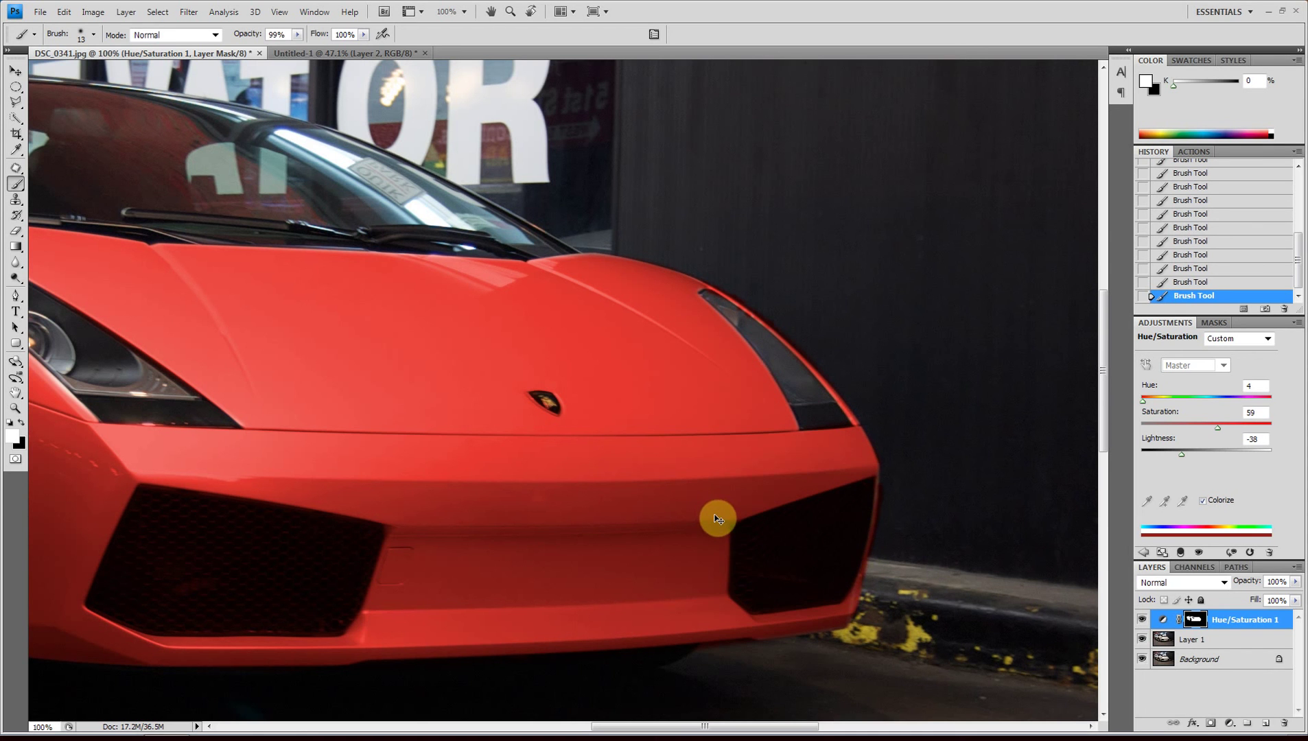
pyautogui.hotkey('ctrl', '-')
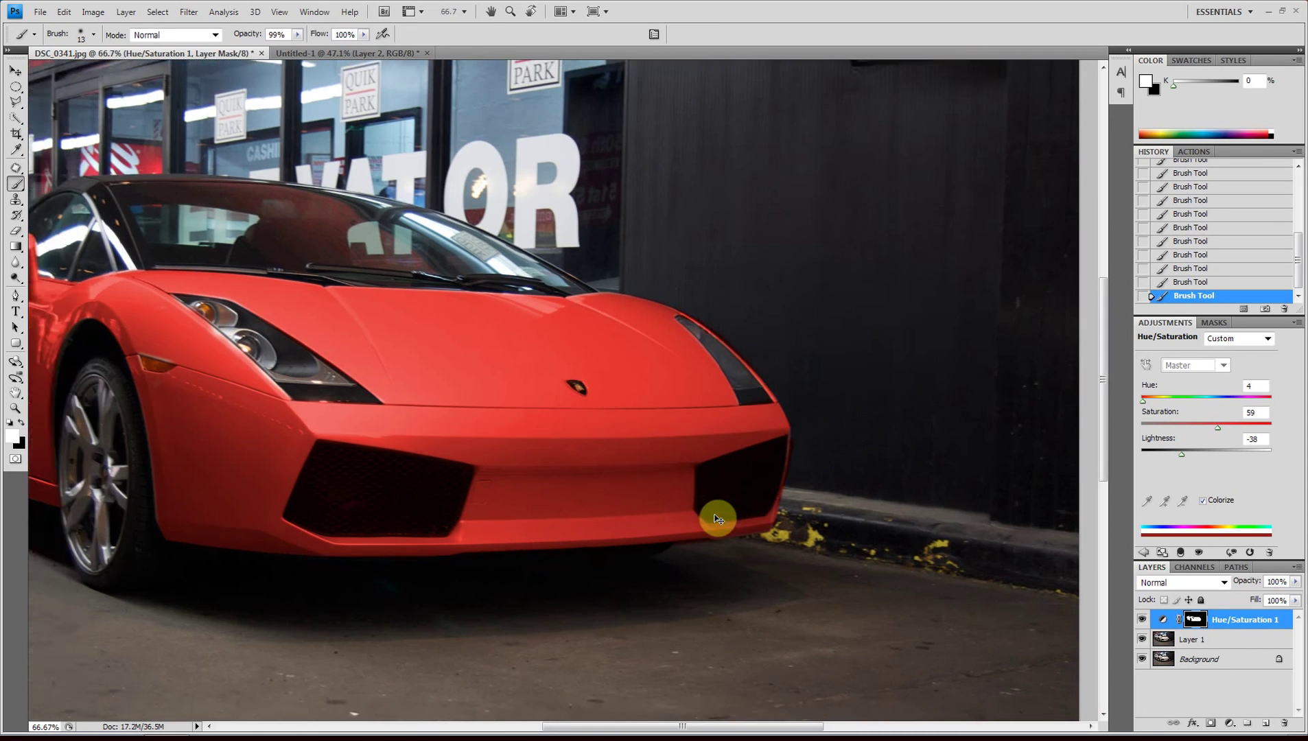
# Step: Zoom out so the whole red car in DSC_0341.jpg fits the window
pyautogui.hotkey('ctrl', '-')
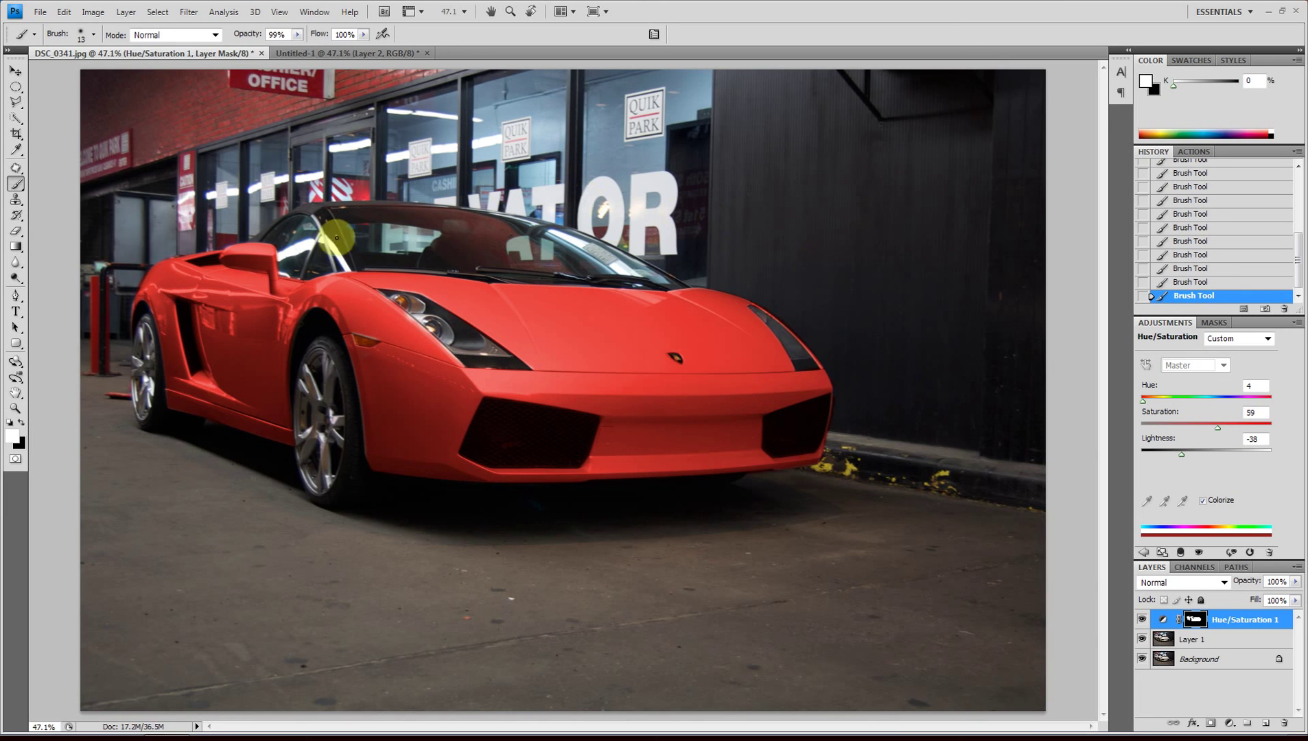
pyautogui.moveTo(438, 306)
pyautogui.mouseDown()
pyautogui.moveTo(396, 281)
pyautogui.moveTo(459, 254)
pyautogui.mouseUp()
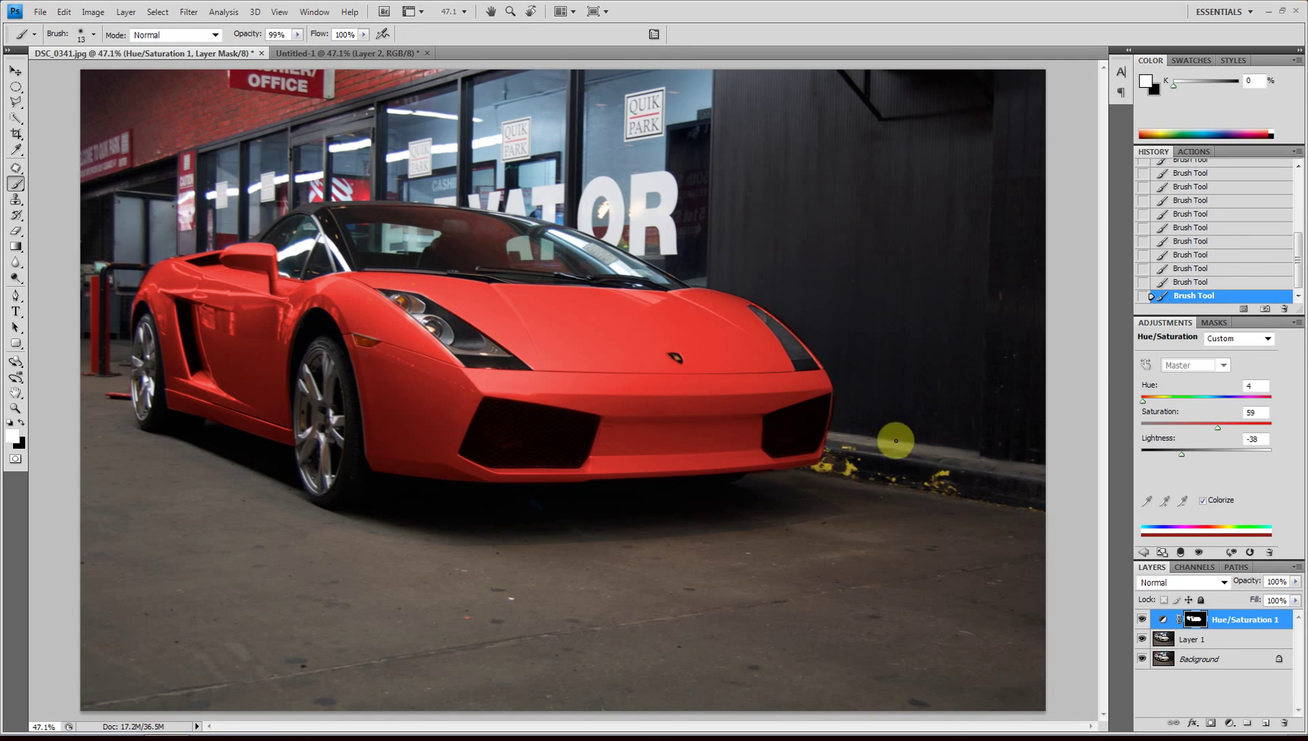